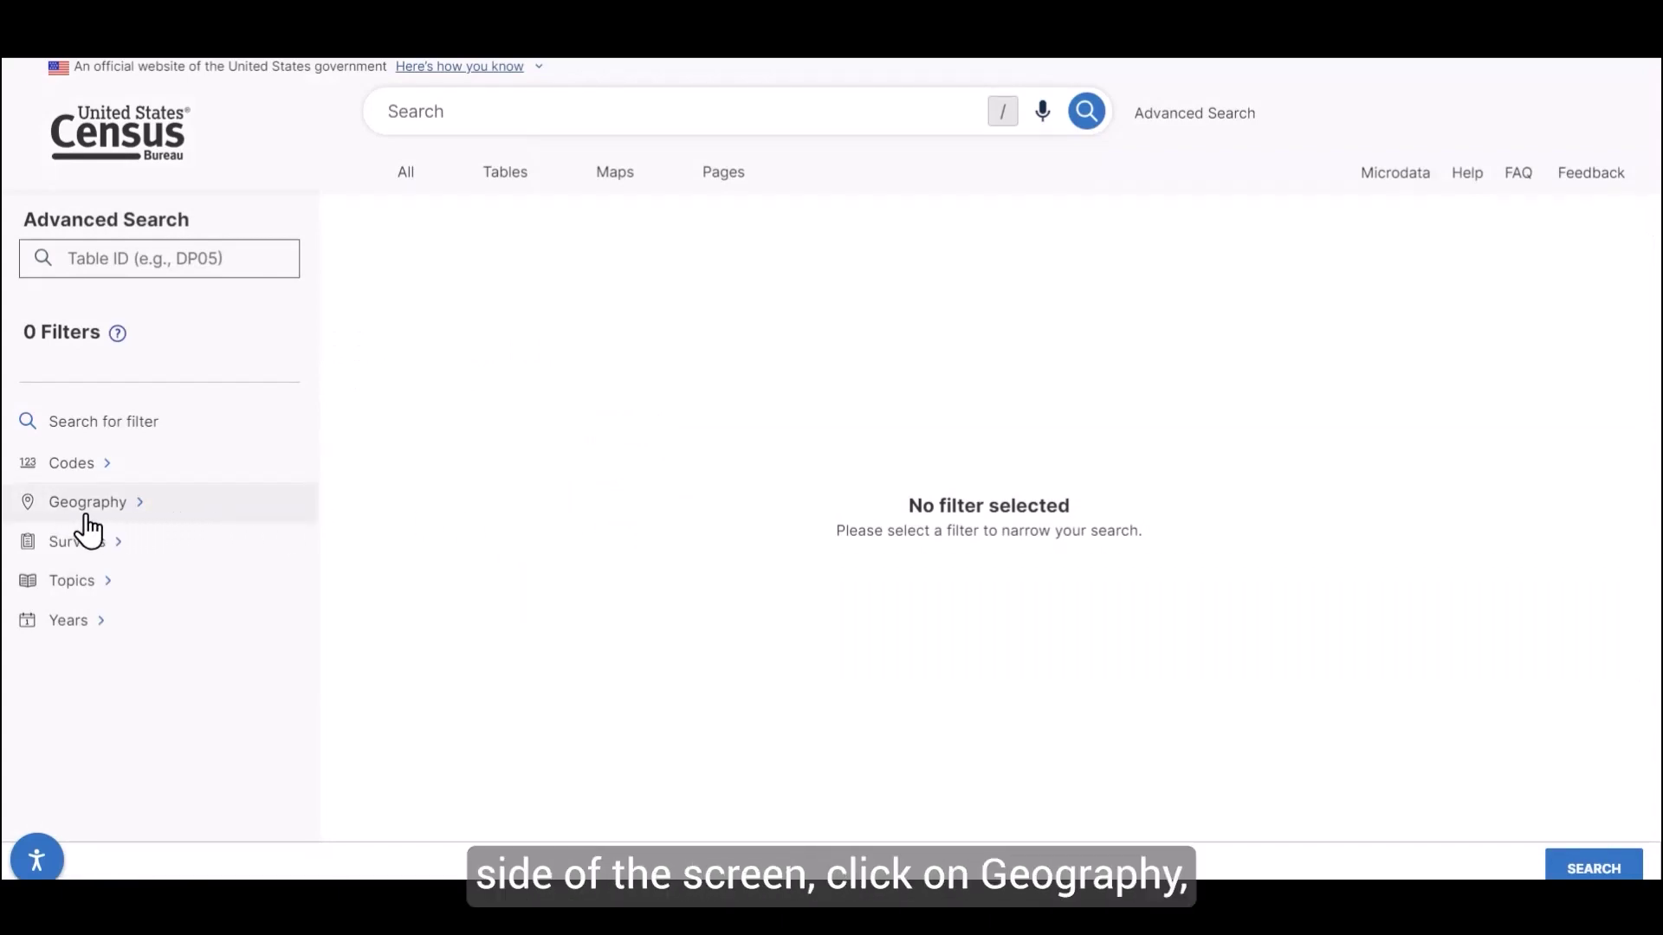
Add a geography filter for all census tracts within St. Thomas Island, United States Virgin Islands
left_click(169, 516)
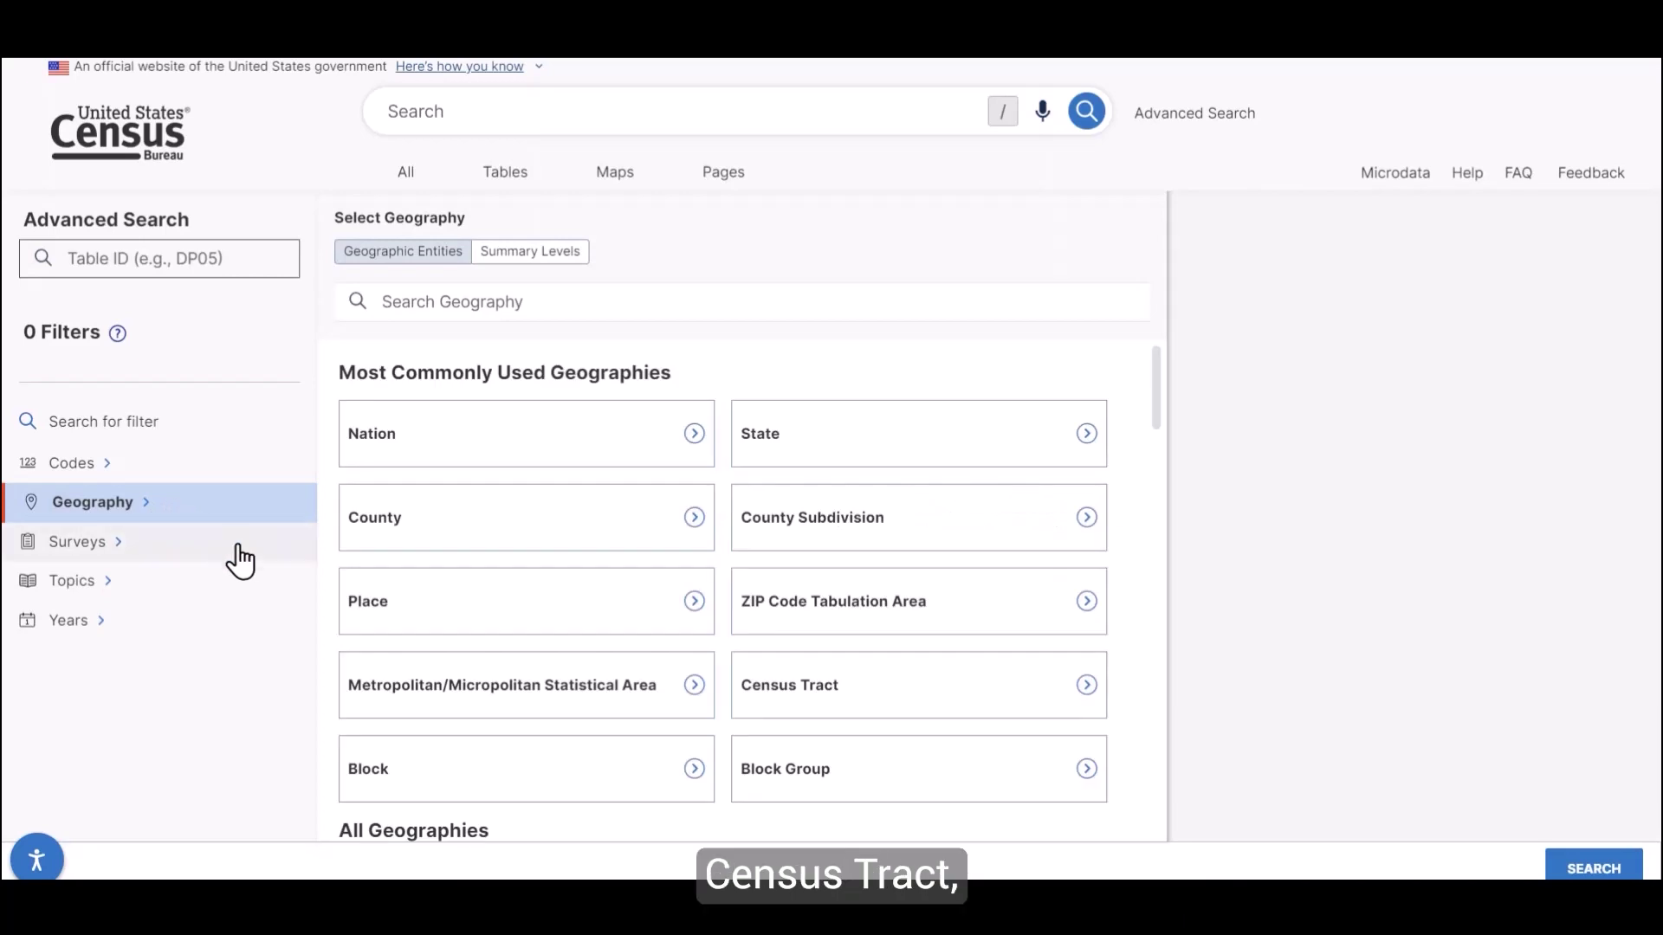
left_click(905, 710)
scroll(906, 710, "down", 2)
scroll(906, 724, "down", 10)
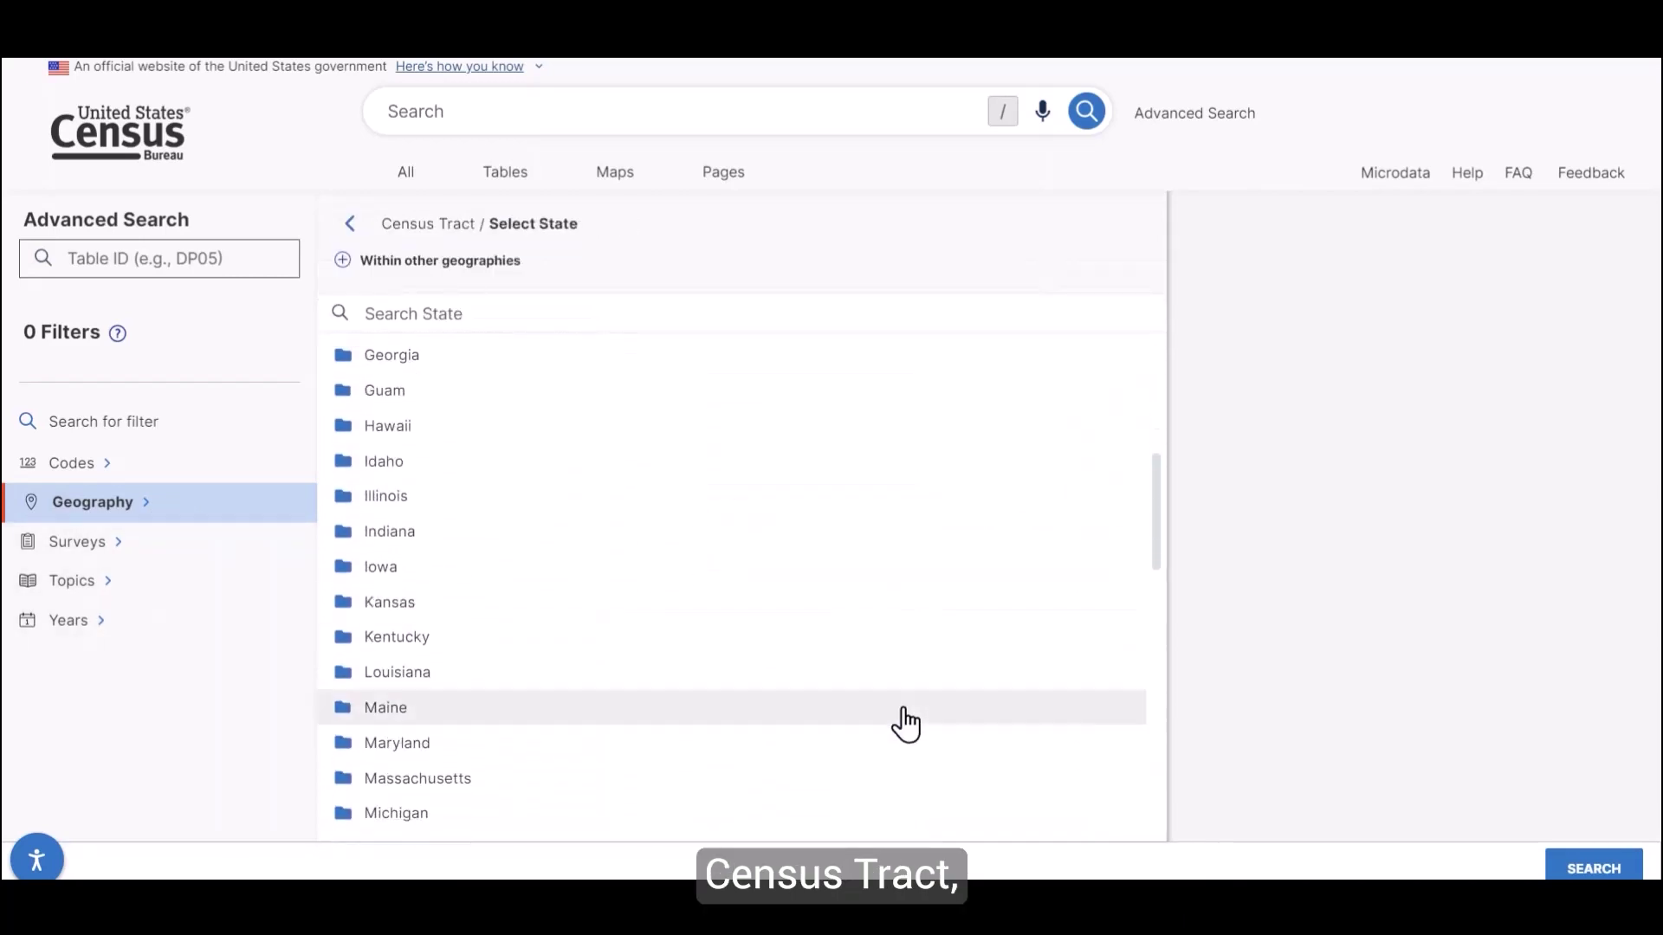
scroll(900, 725, "down", 3)
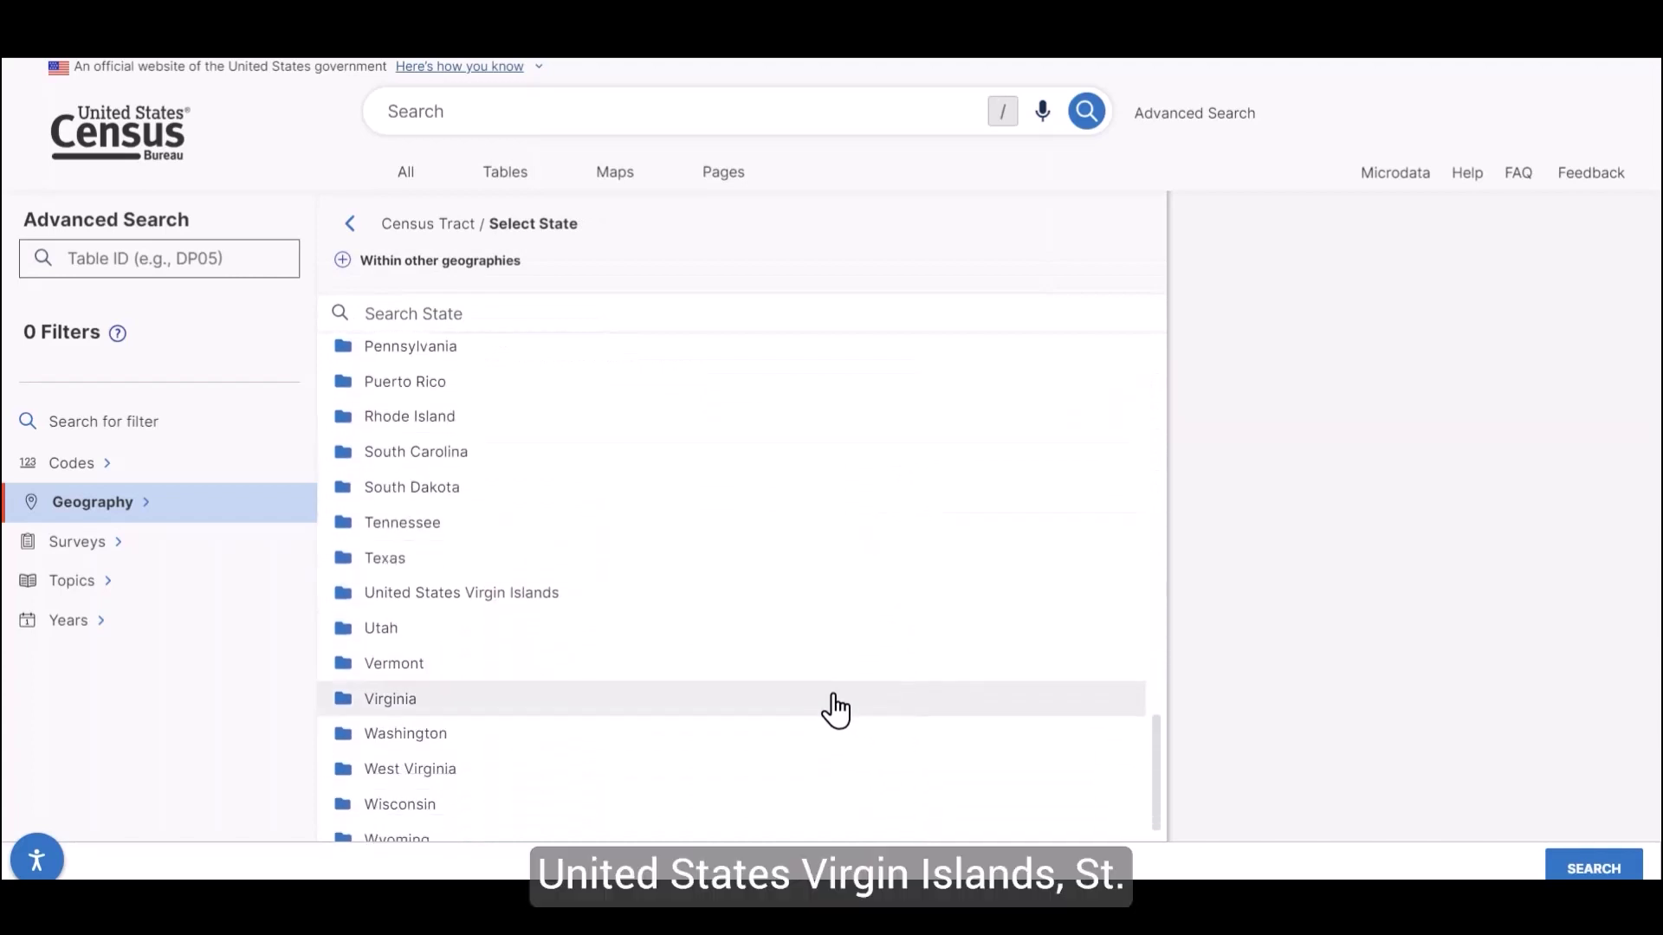
left_click(569, 584)
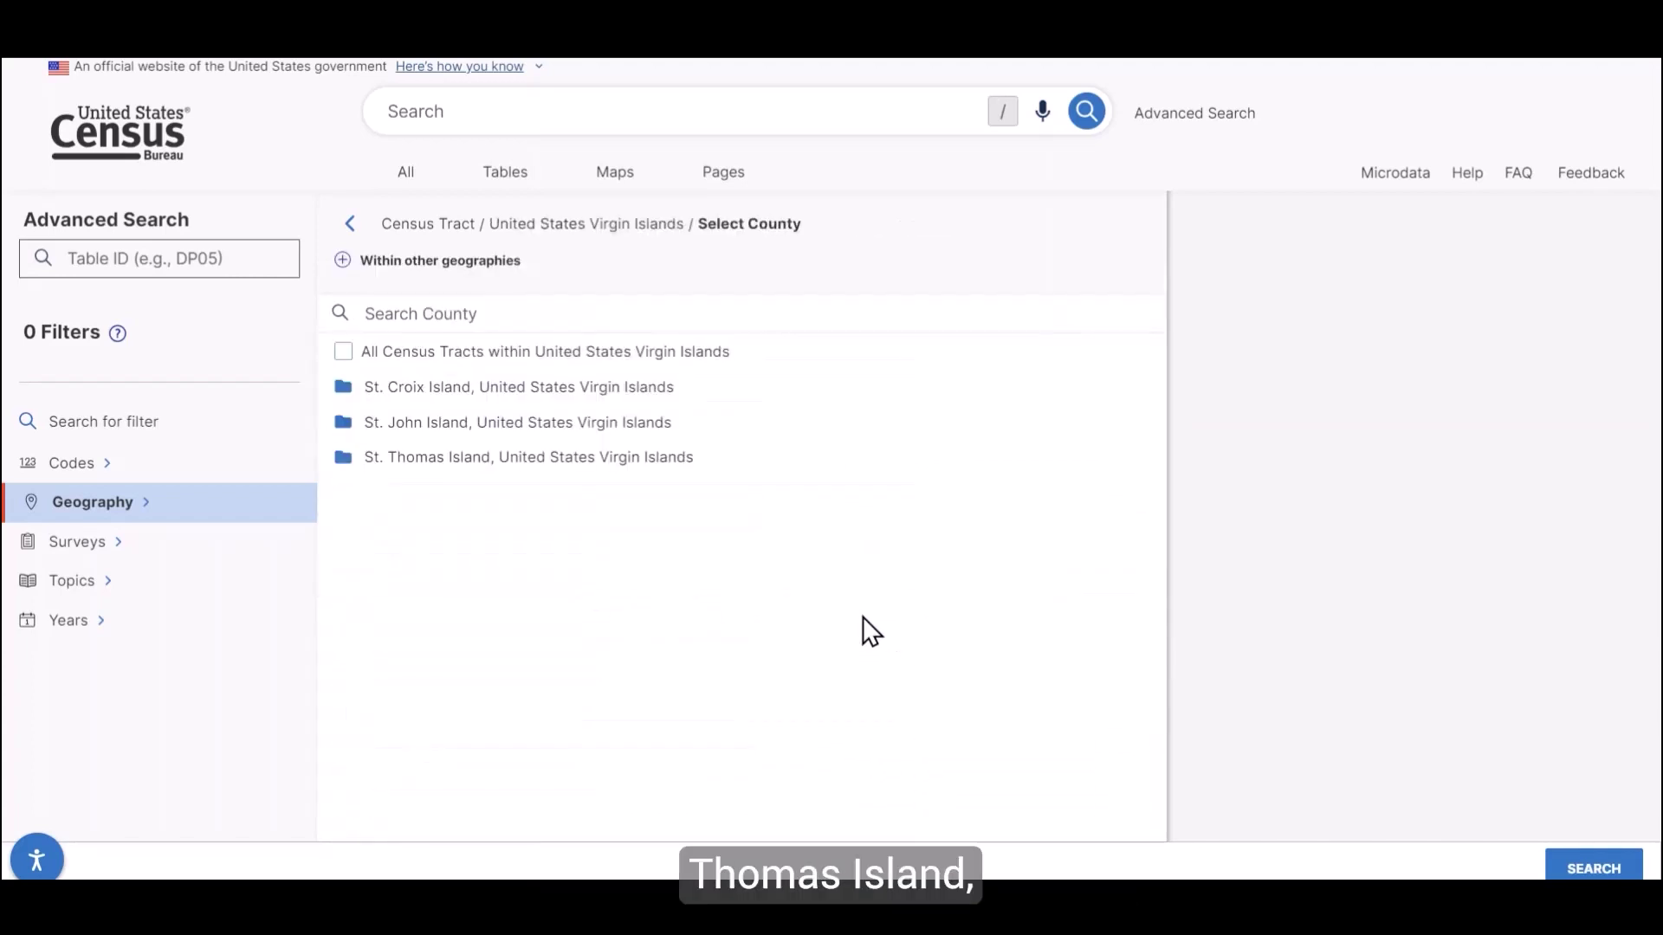
left_click(738, 459)
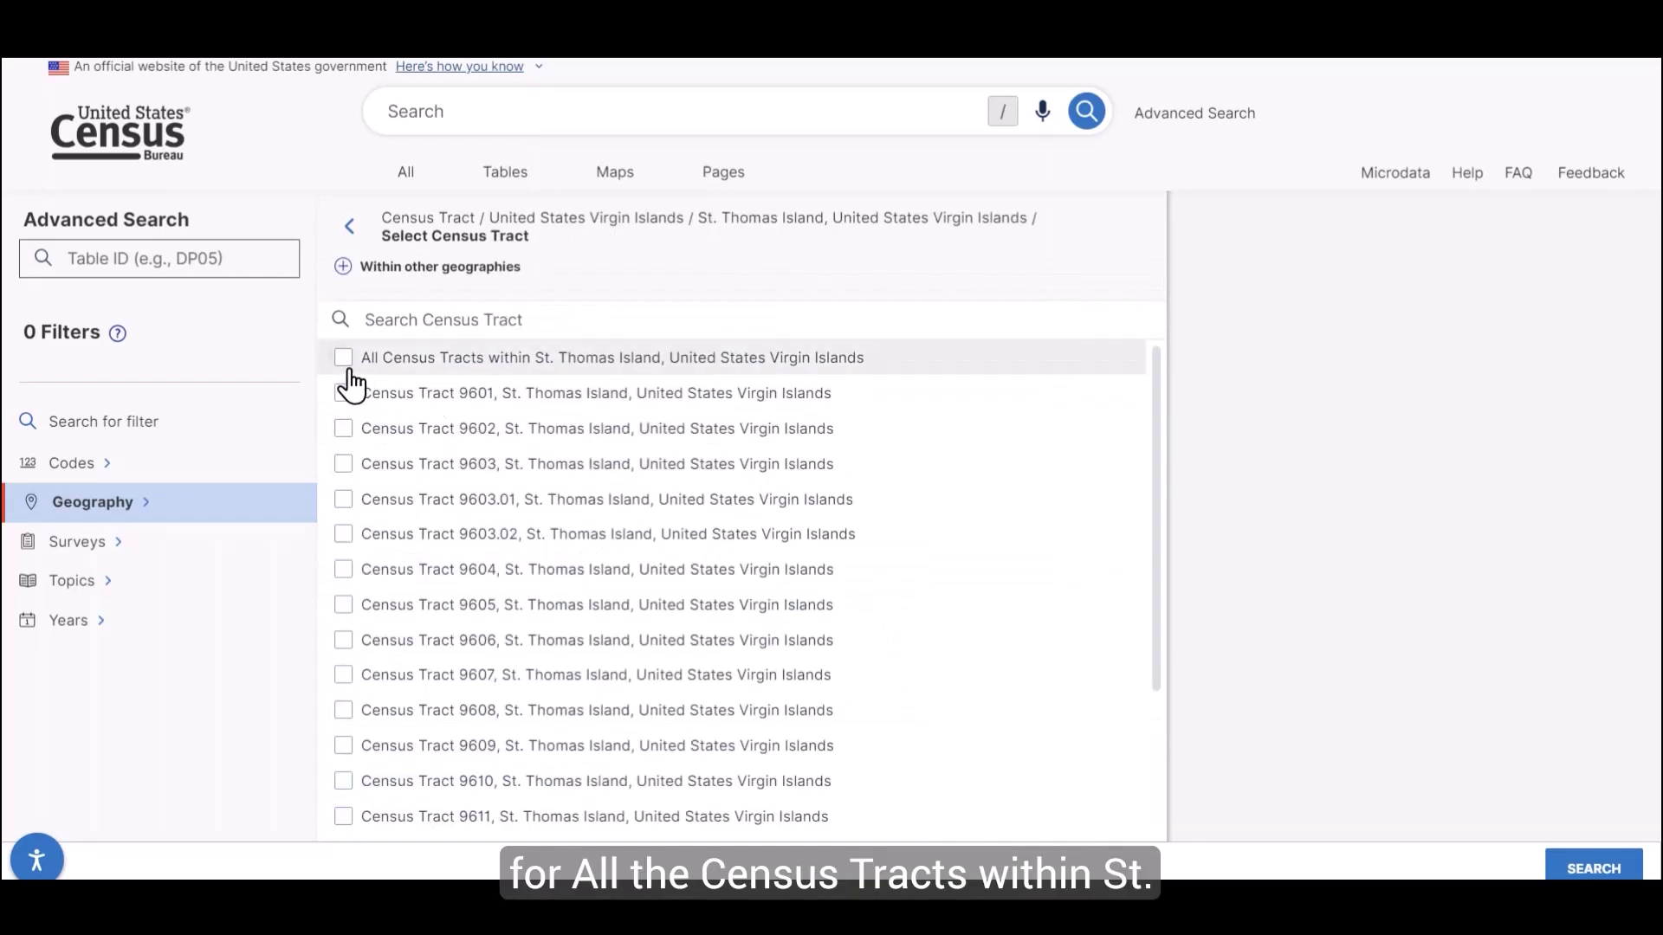
left_click(343, 362)
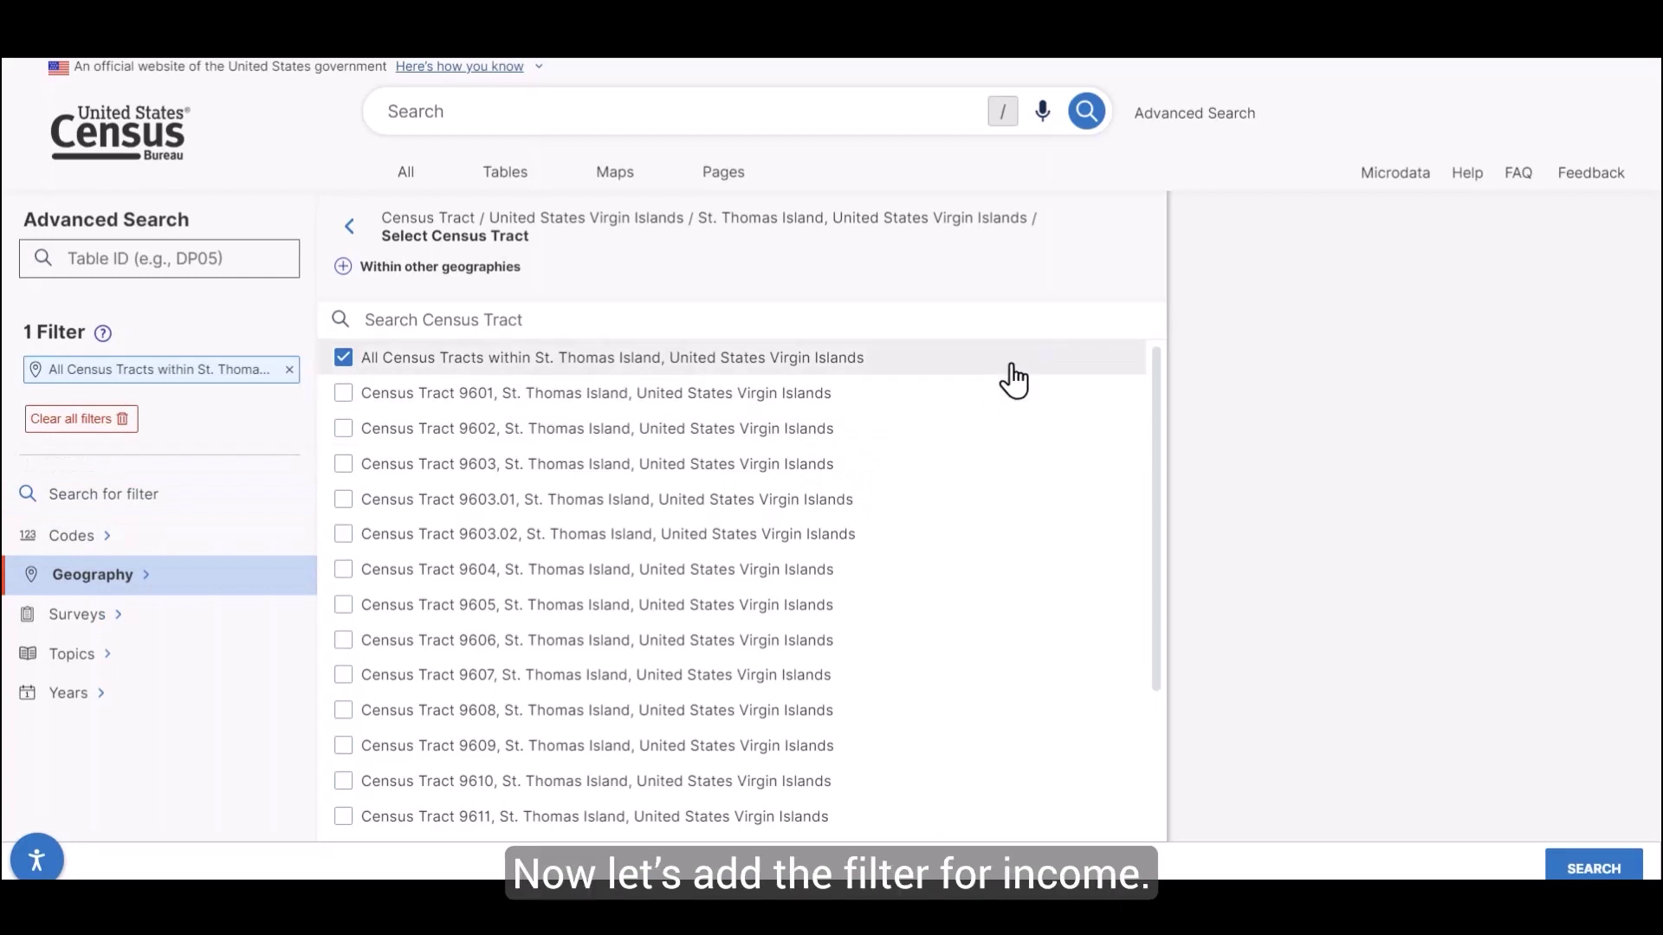
Add the topic filter Income (Households, Families, Individuals) from Income and Earnings under Income and Poverty
left_click(228, 663)
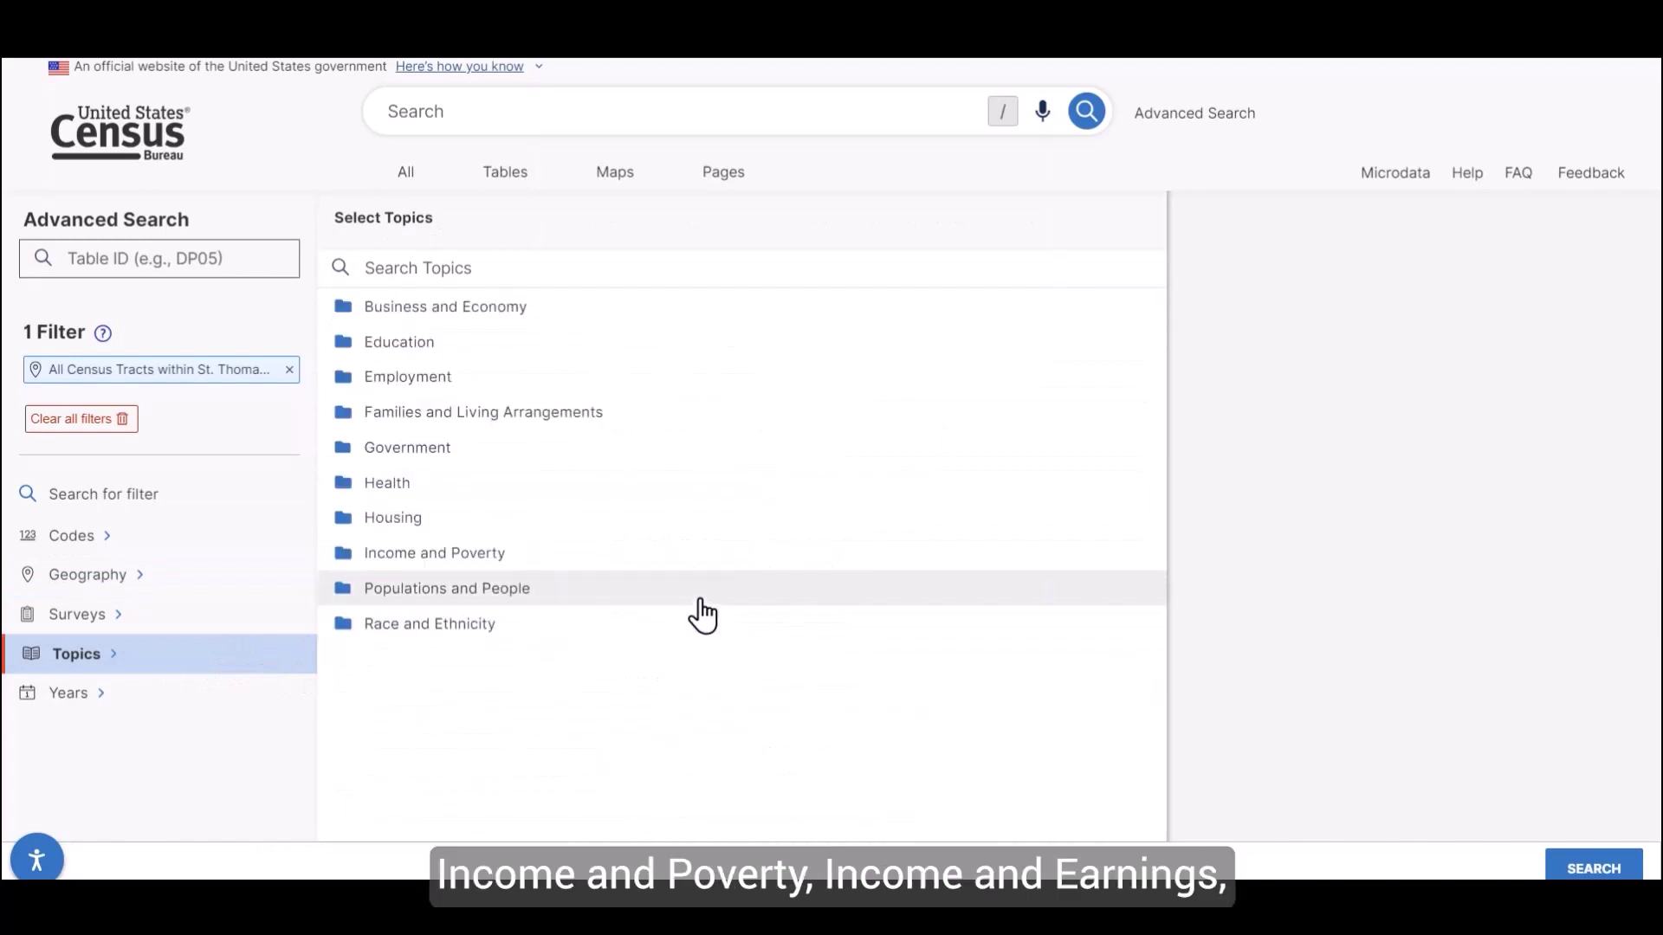
left_click(513, 555)
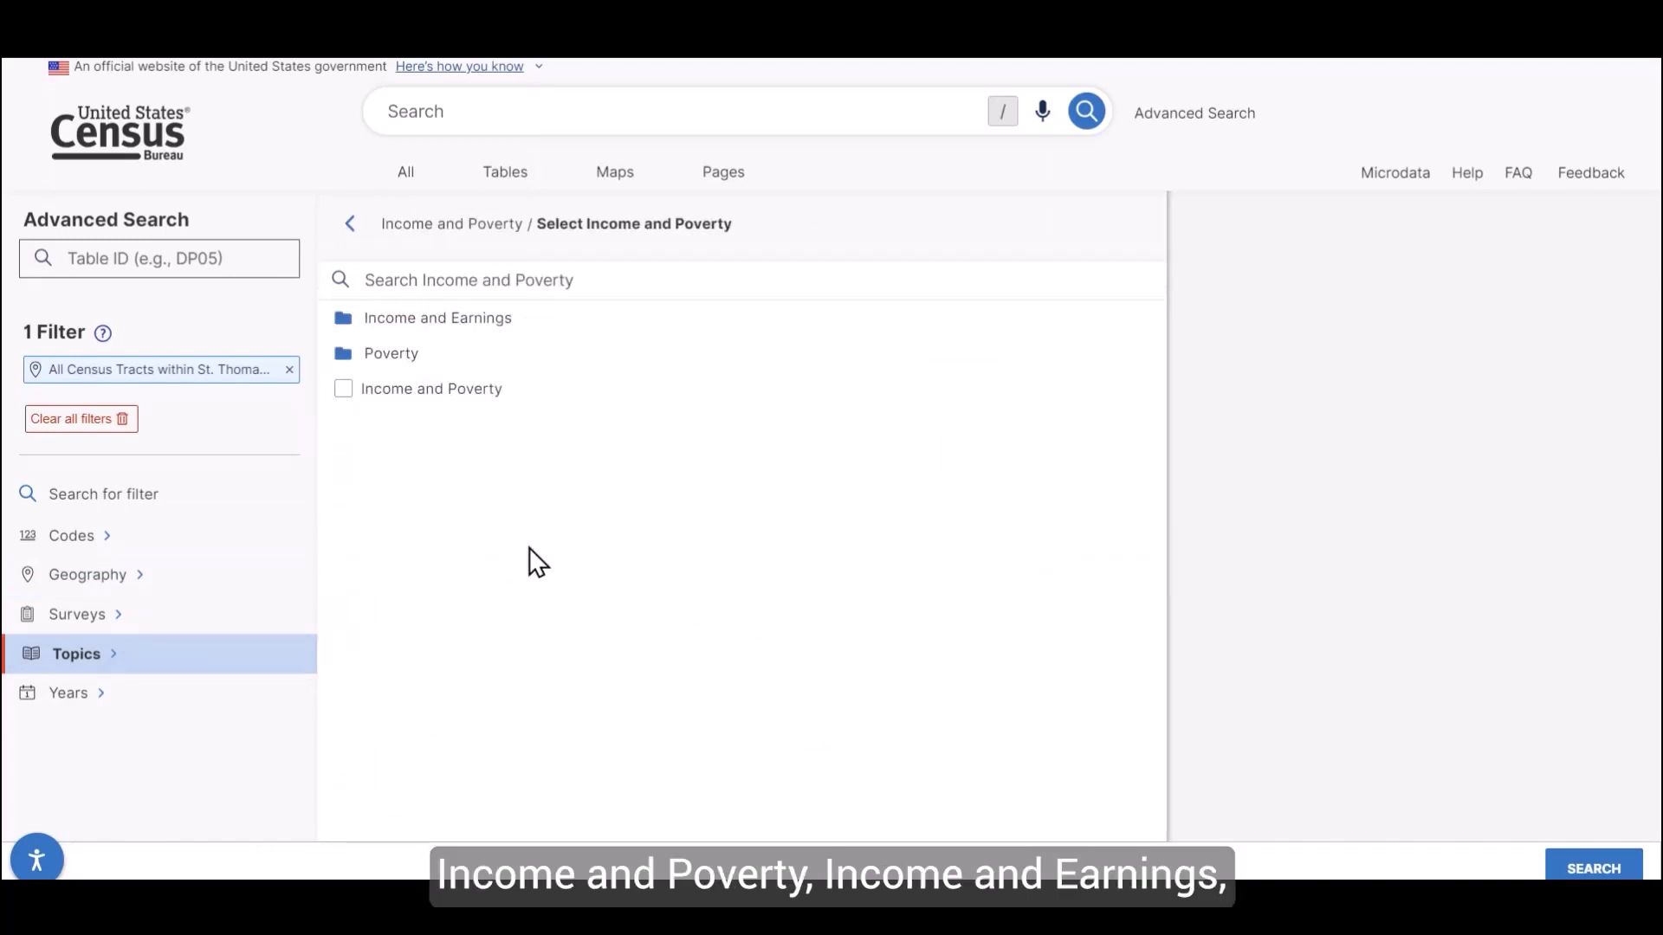
left_click(489, 322)
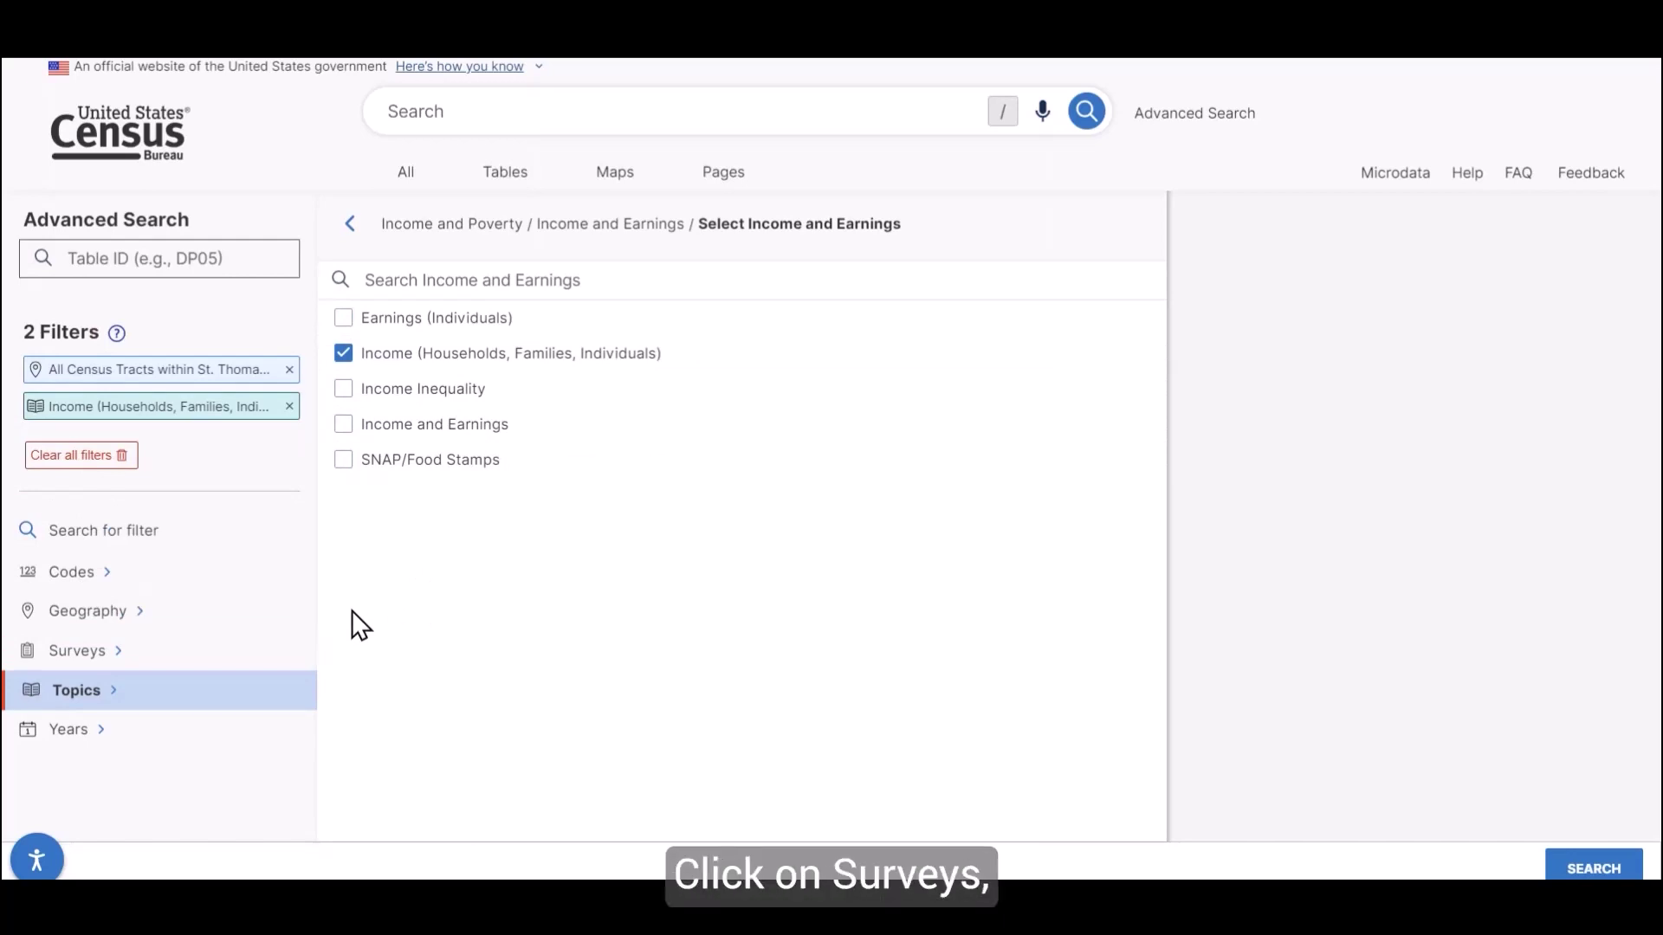
Limit the survey to U.S. Virgin Islands Demographic and Housing Characteristics under Decennial Census of Island Areas and run the search
left_click(188, 662)
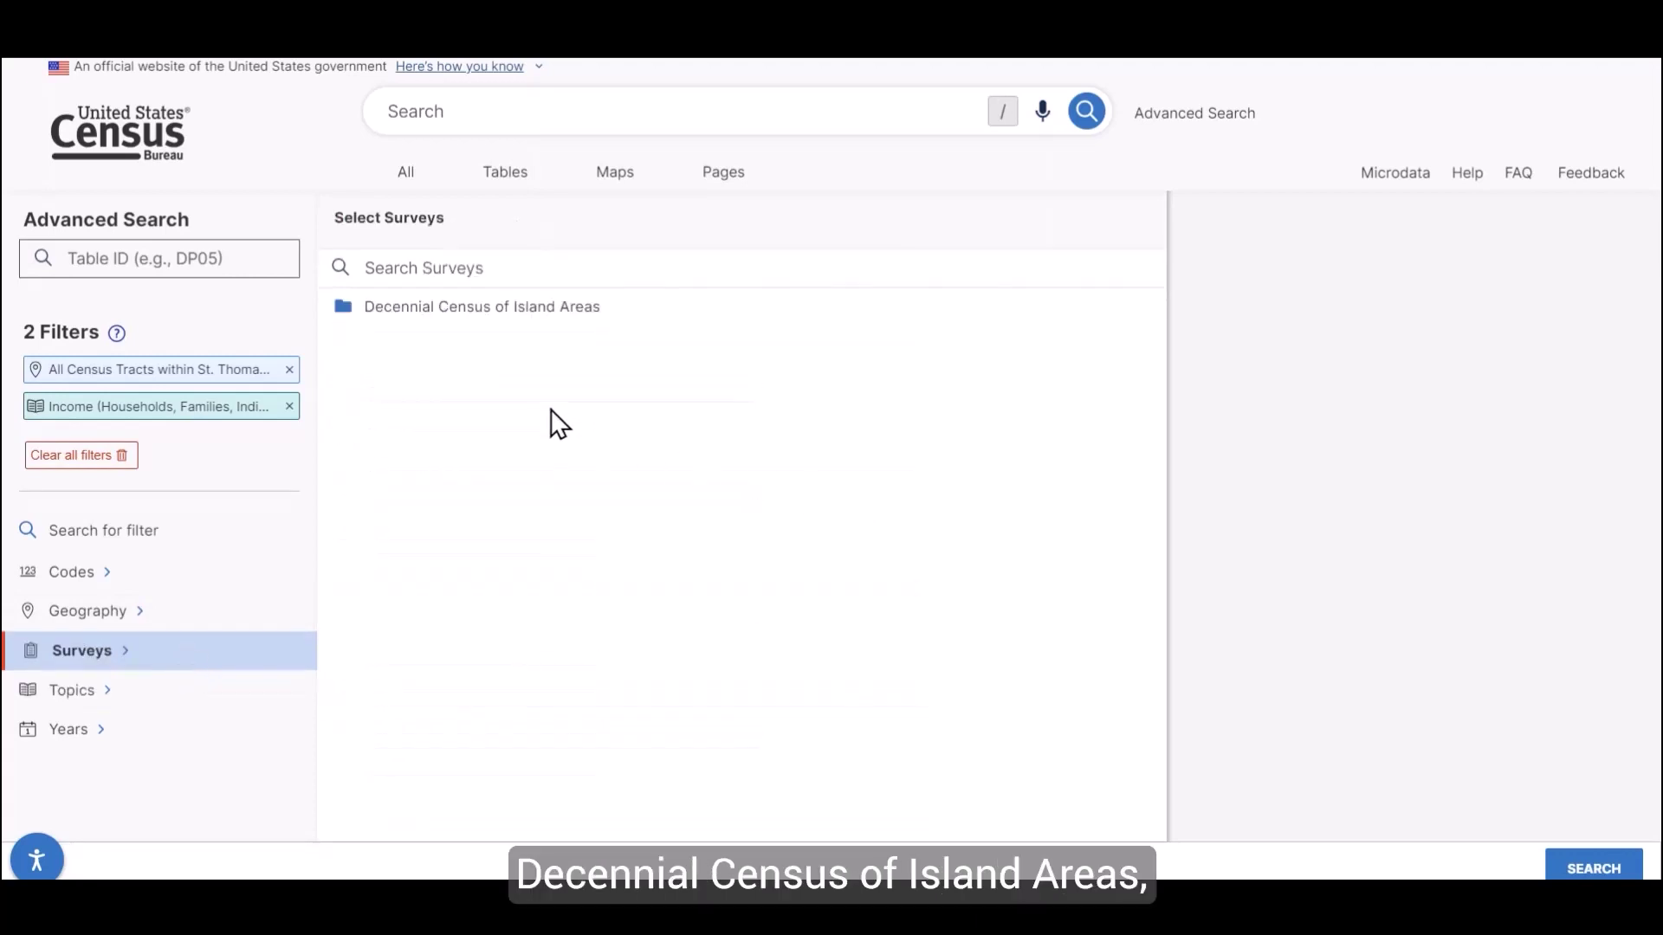
left_click(486, 313)
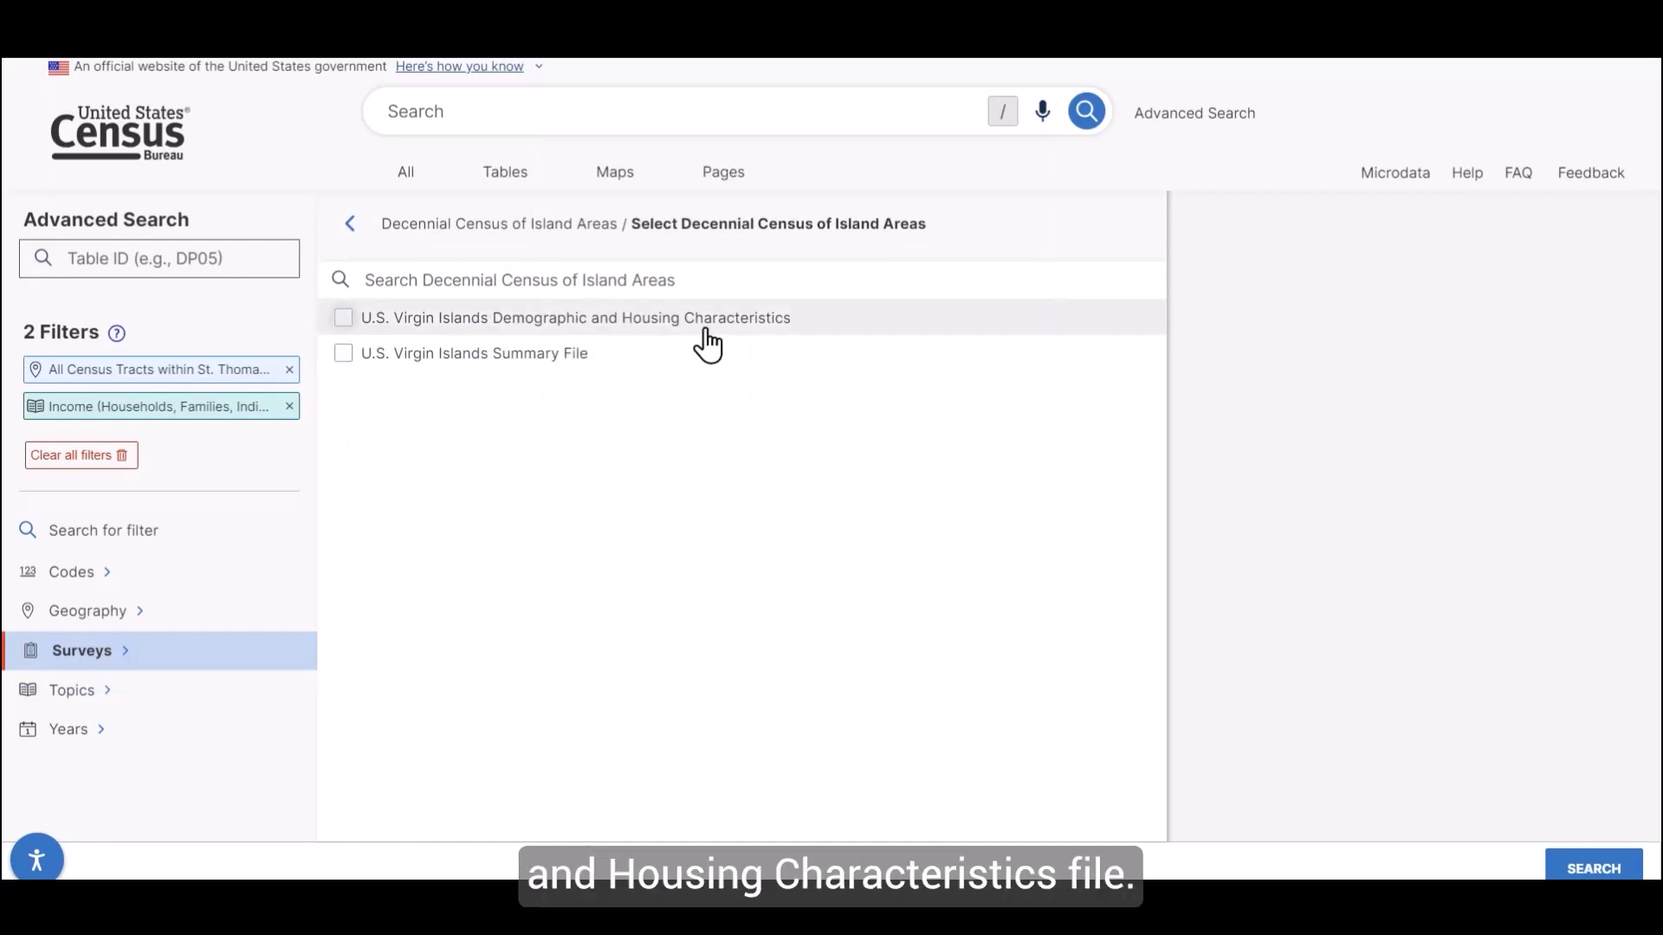
left_click(344, 321)
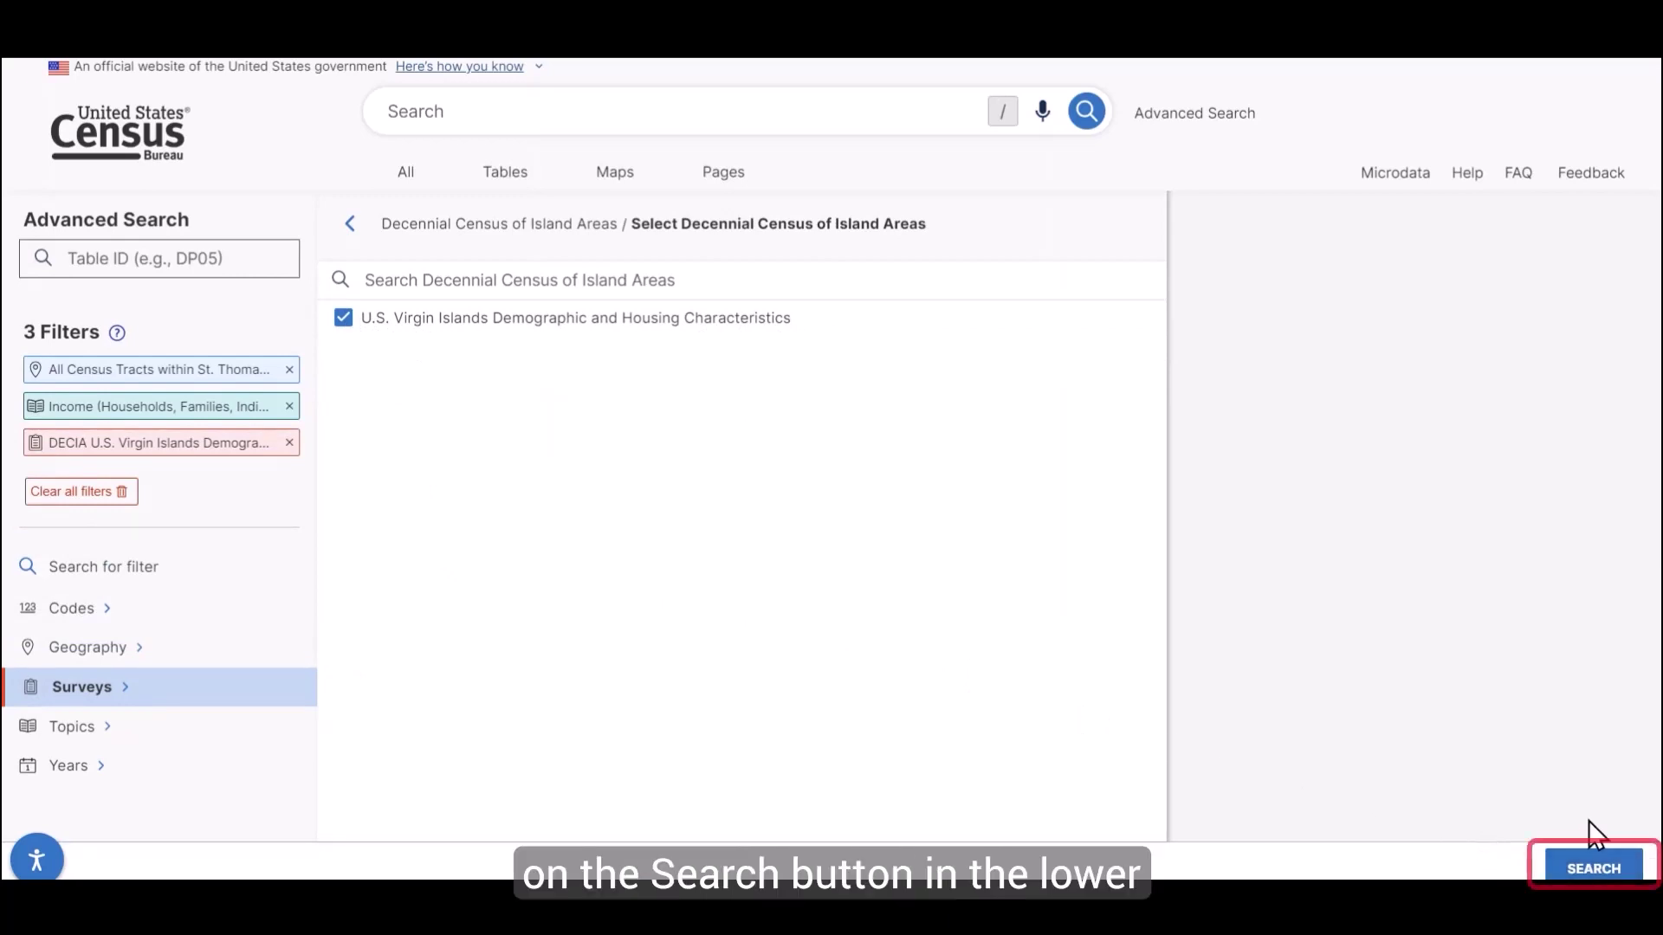
left_click(1582, 871)
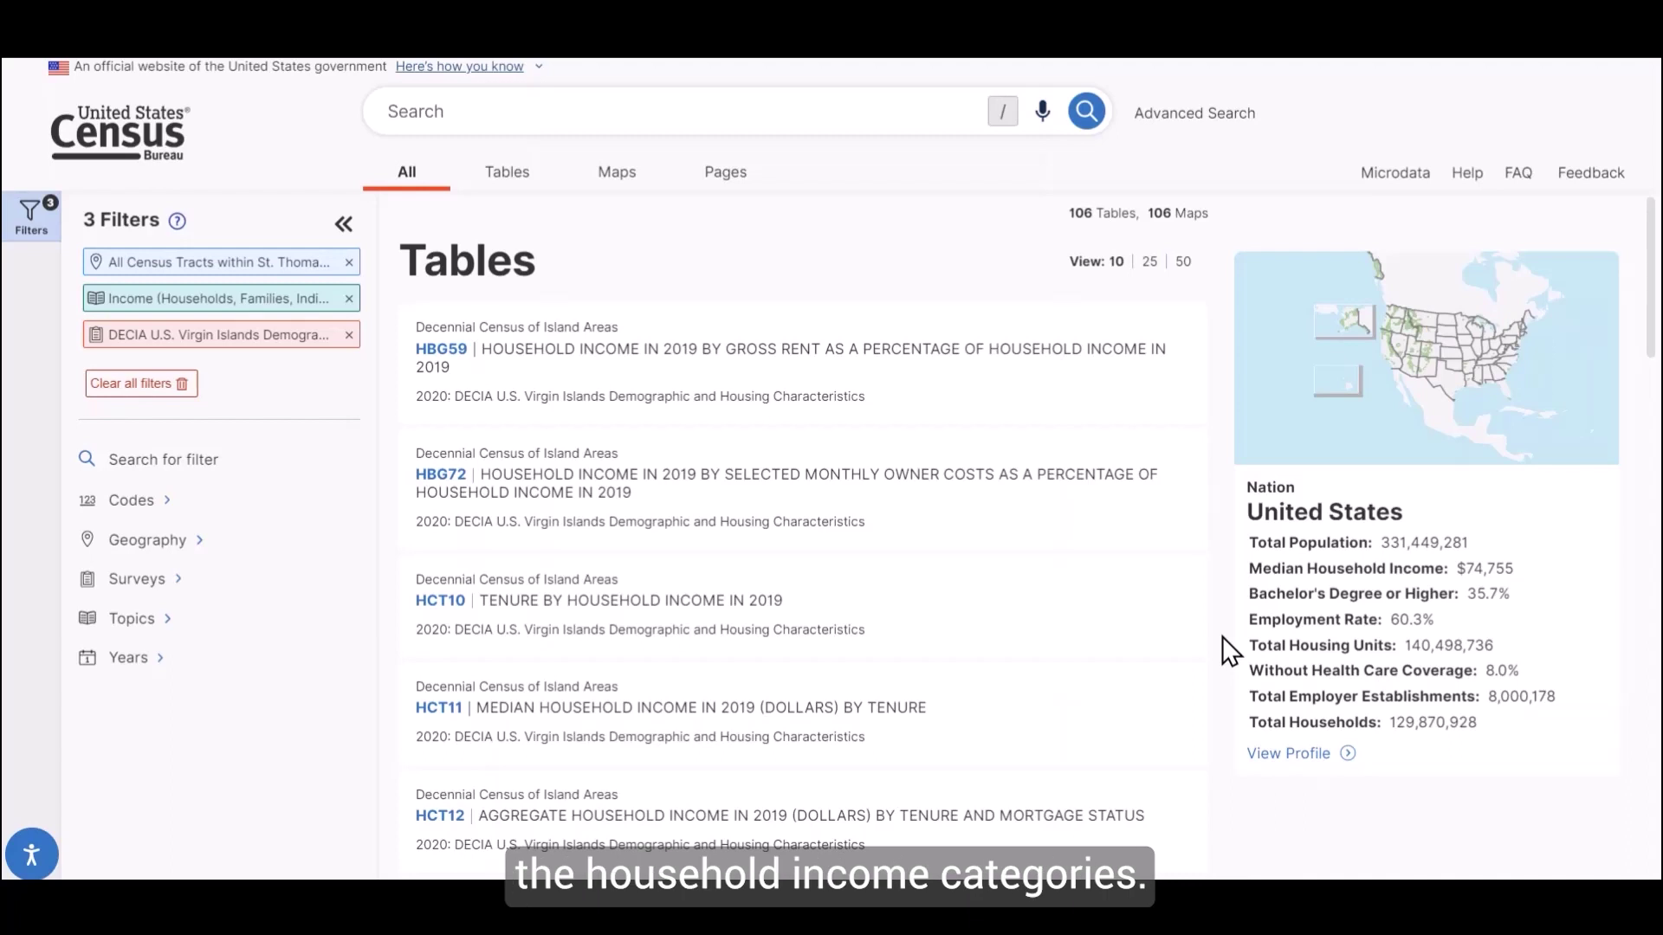
Open table PBG42, Household Income in 2019, and collapse the filter and results lists so the table fills the page
scroll(1223, 639, "down", 2)
scroll(1223, 638, "down", 5)
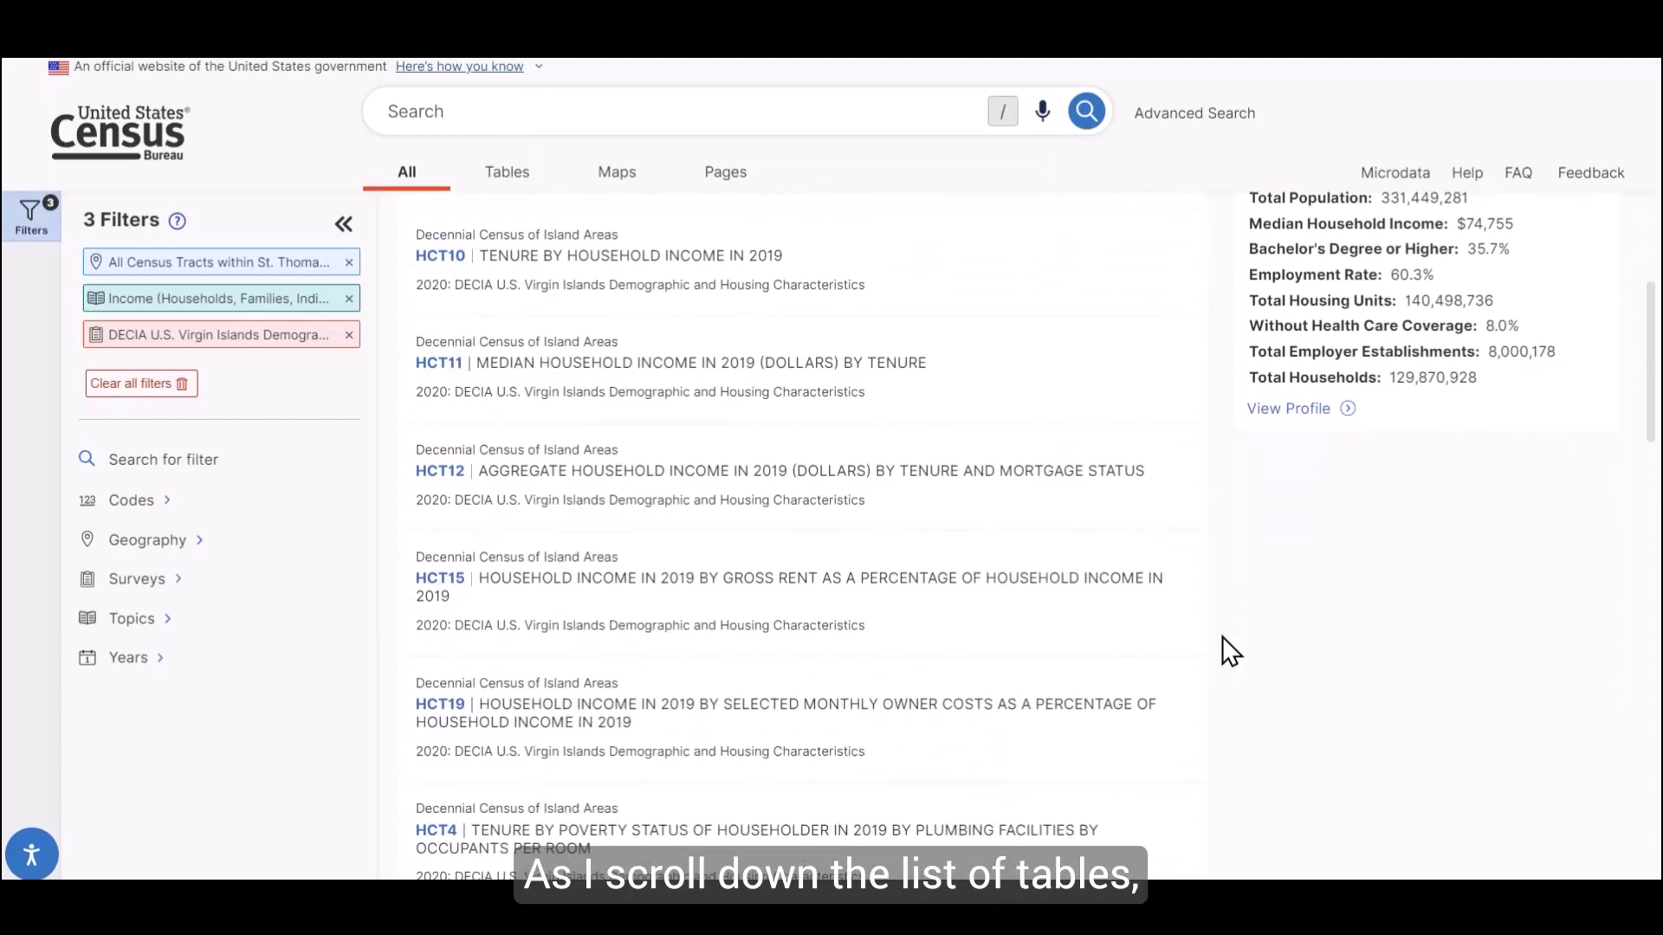
scroll(1223, 636, "down", 2)
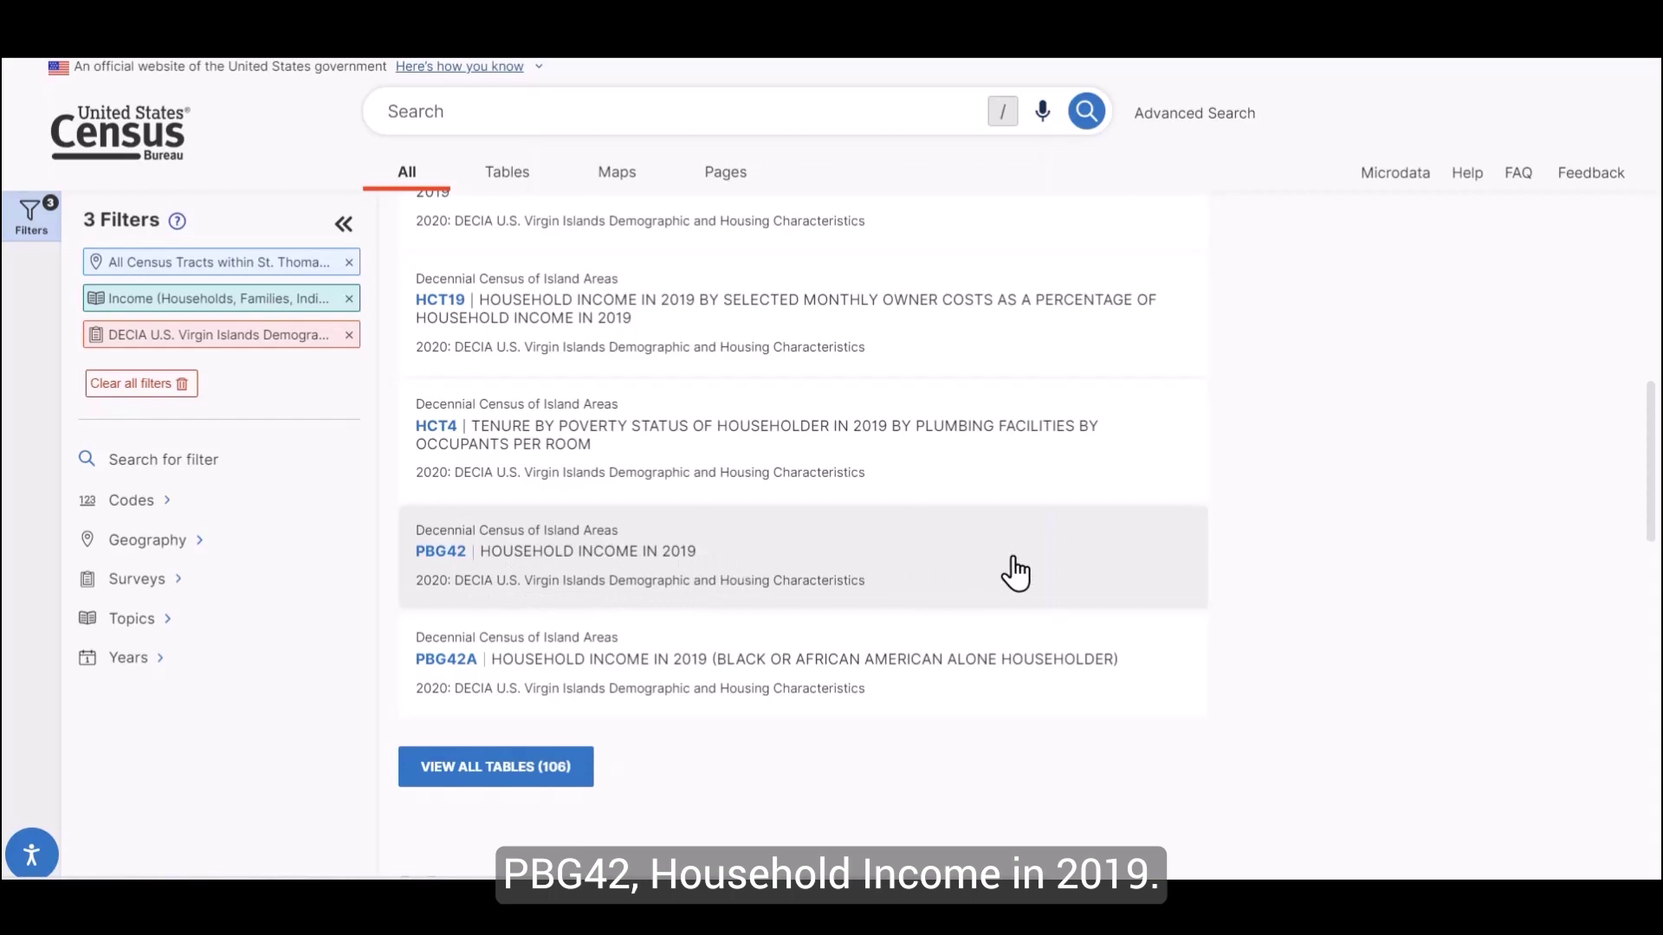
left_click(943, 564)
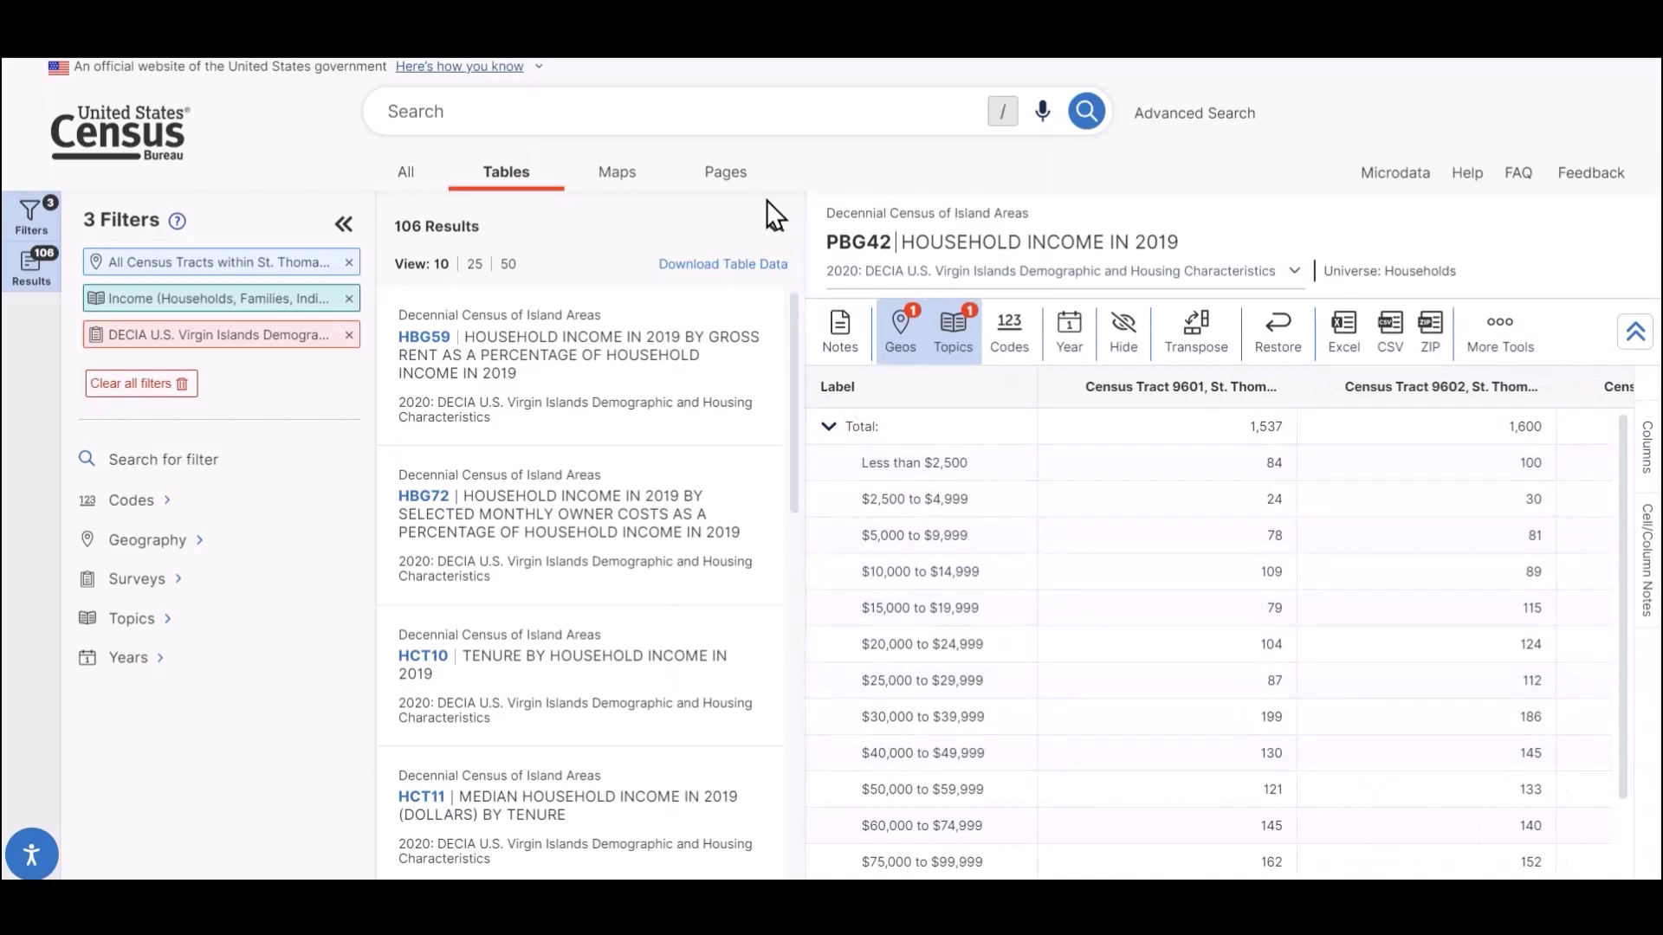
left_click(775, 224)
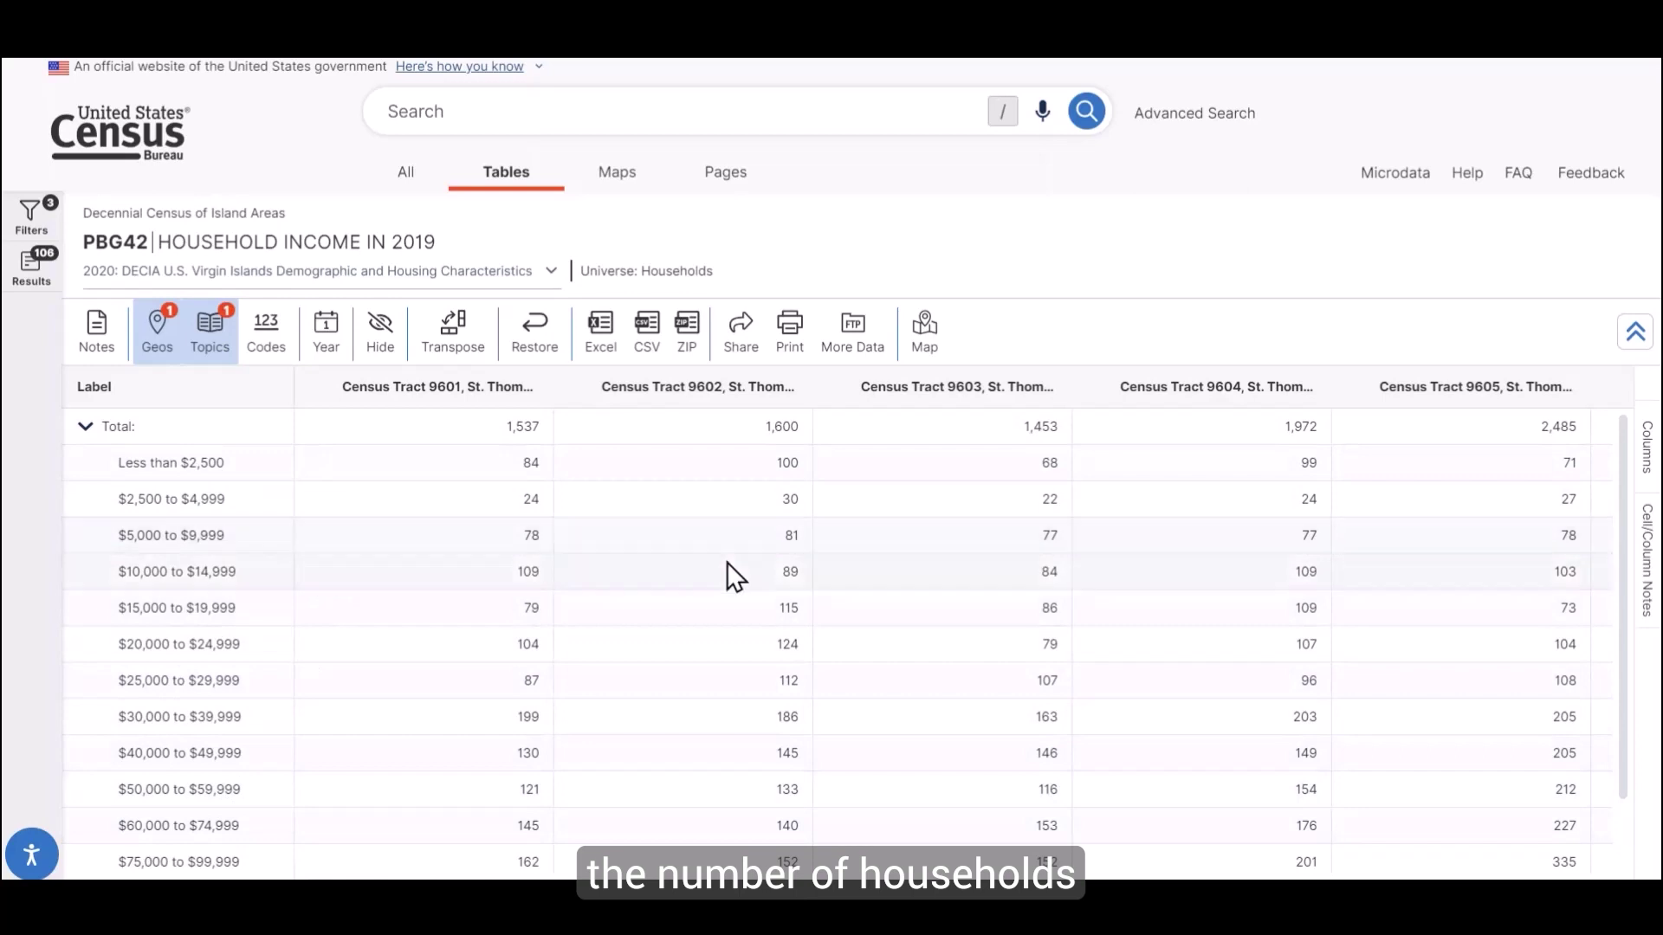
Review the household counts by income category and read through the table's notes
scroll(908, 578, "down", 1)
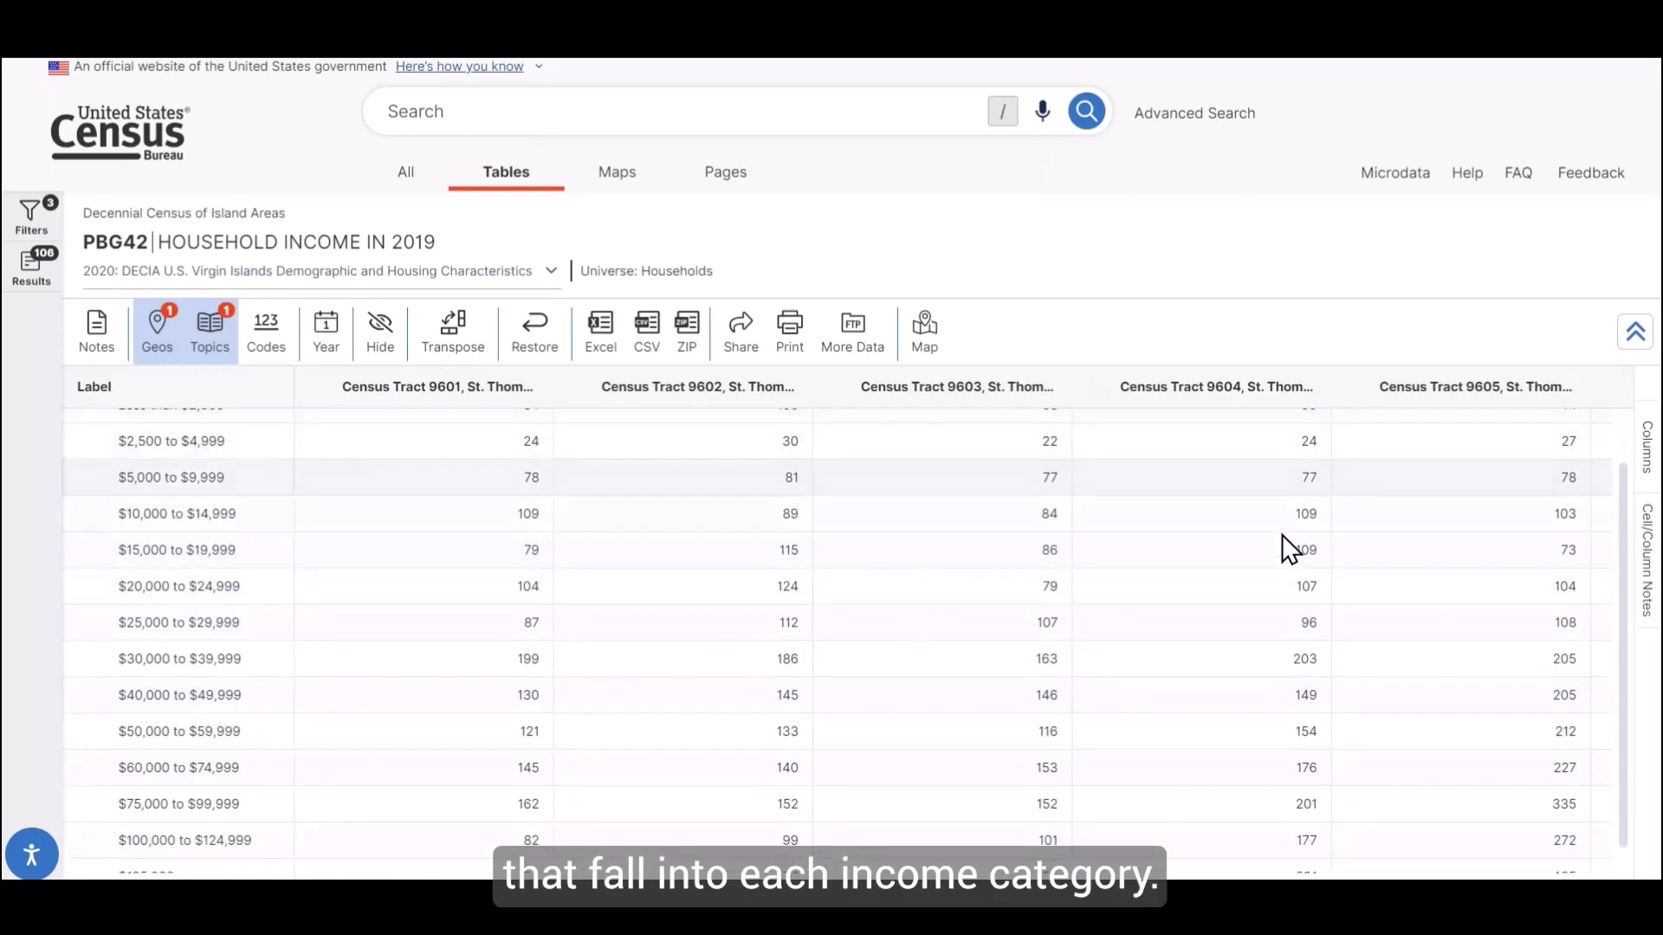
scroll(1230, 602, "up", 1)
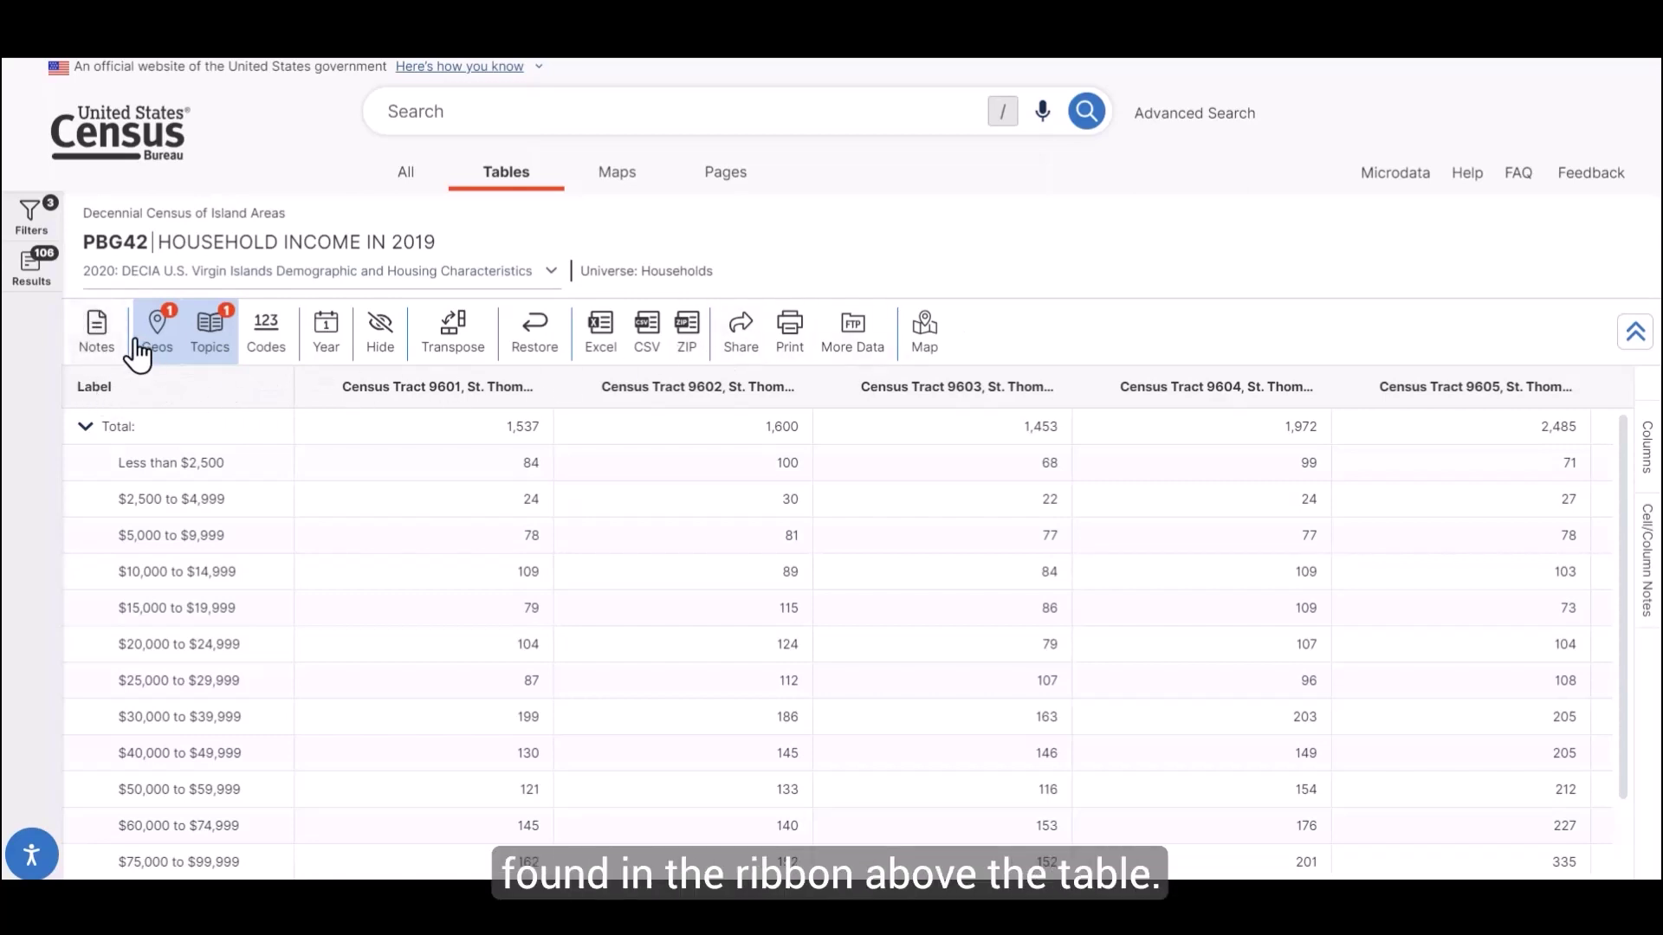
left_click(97, 333)
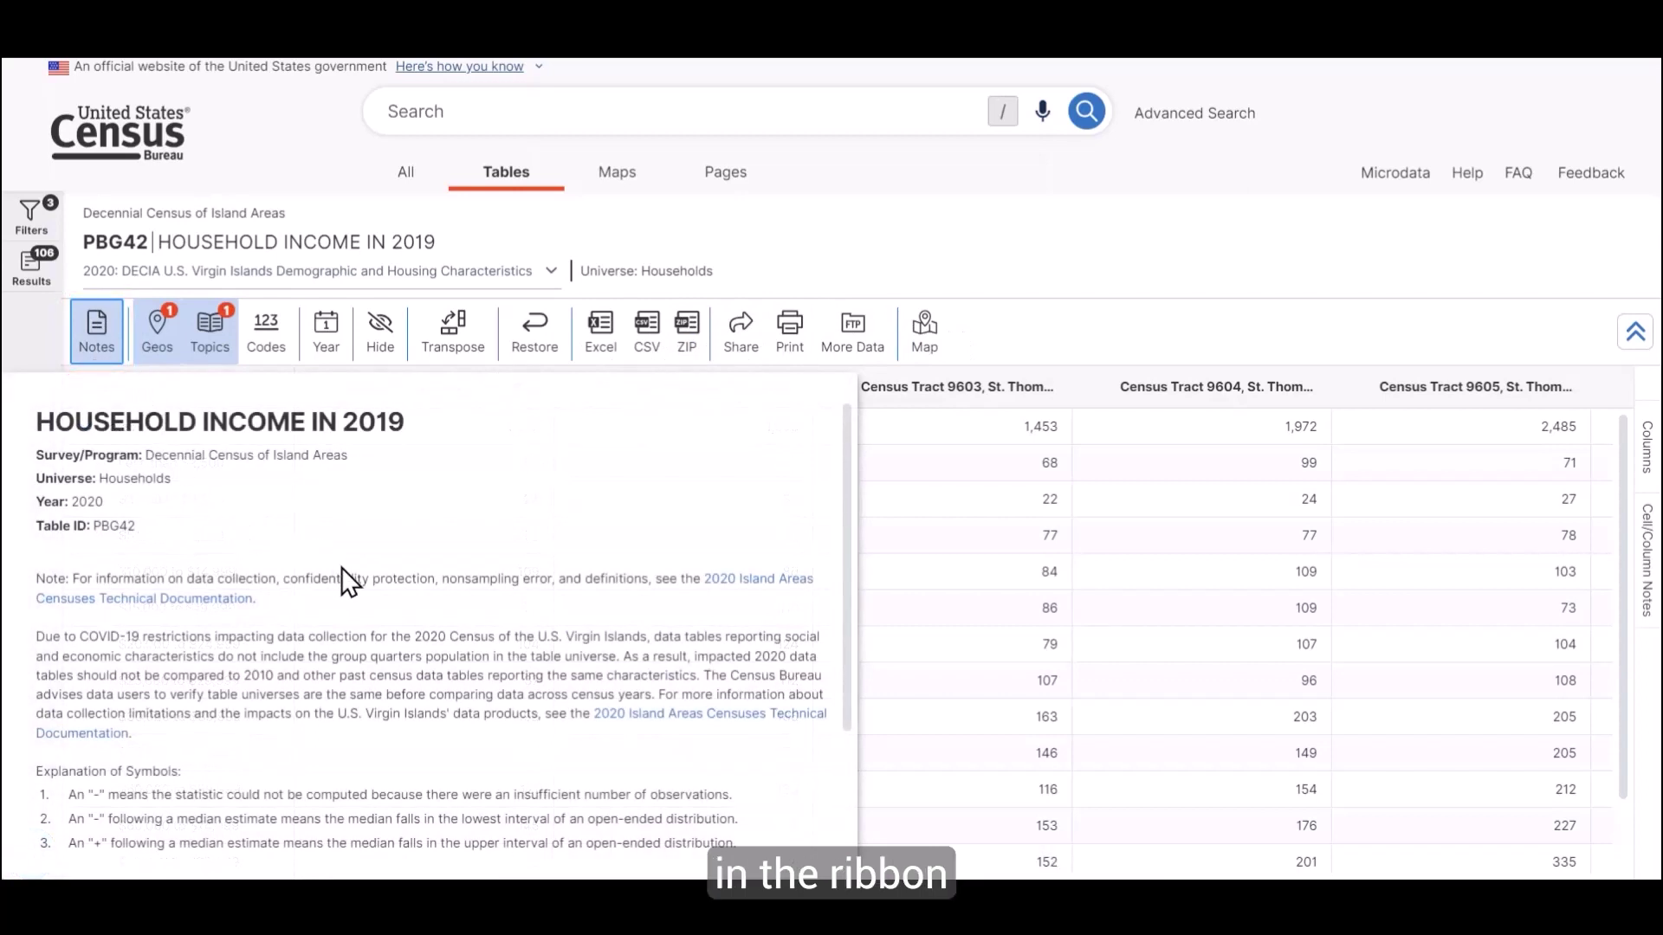
scroll(347, 576, "down", 3)
scroll(407, 706, "up", 3)
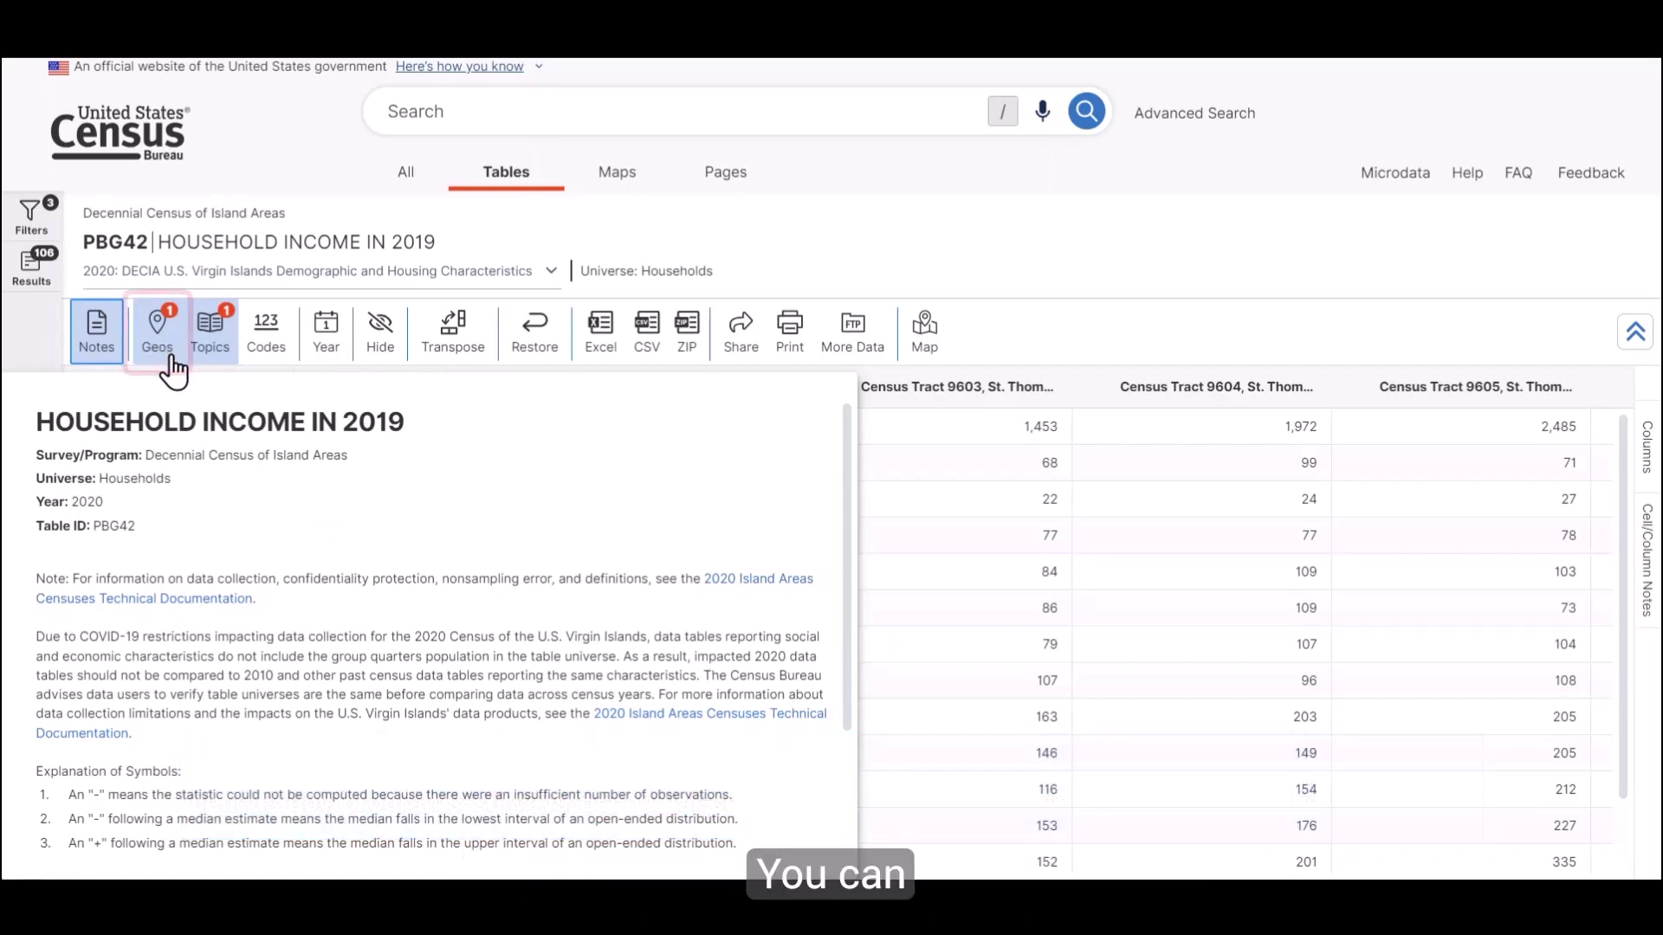
Look through the geographies that can be added to the table, closing the selection without choosing any
left_click(157, 358)
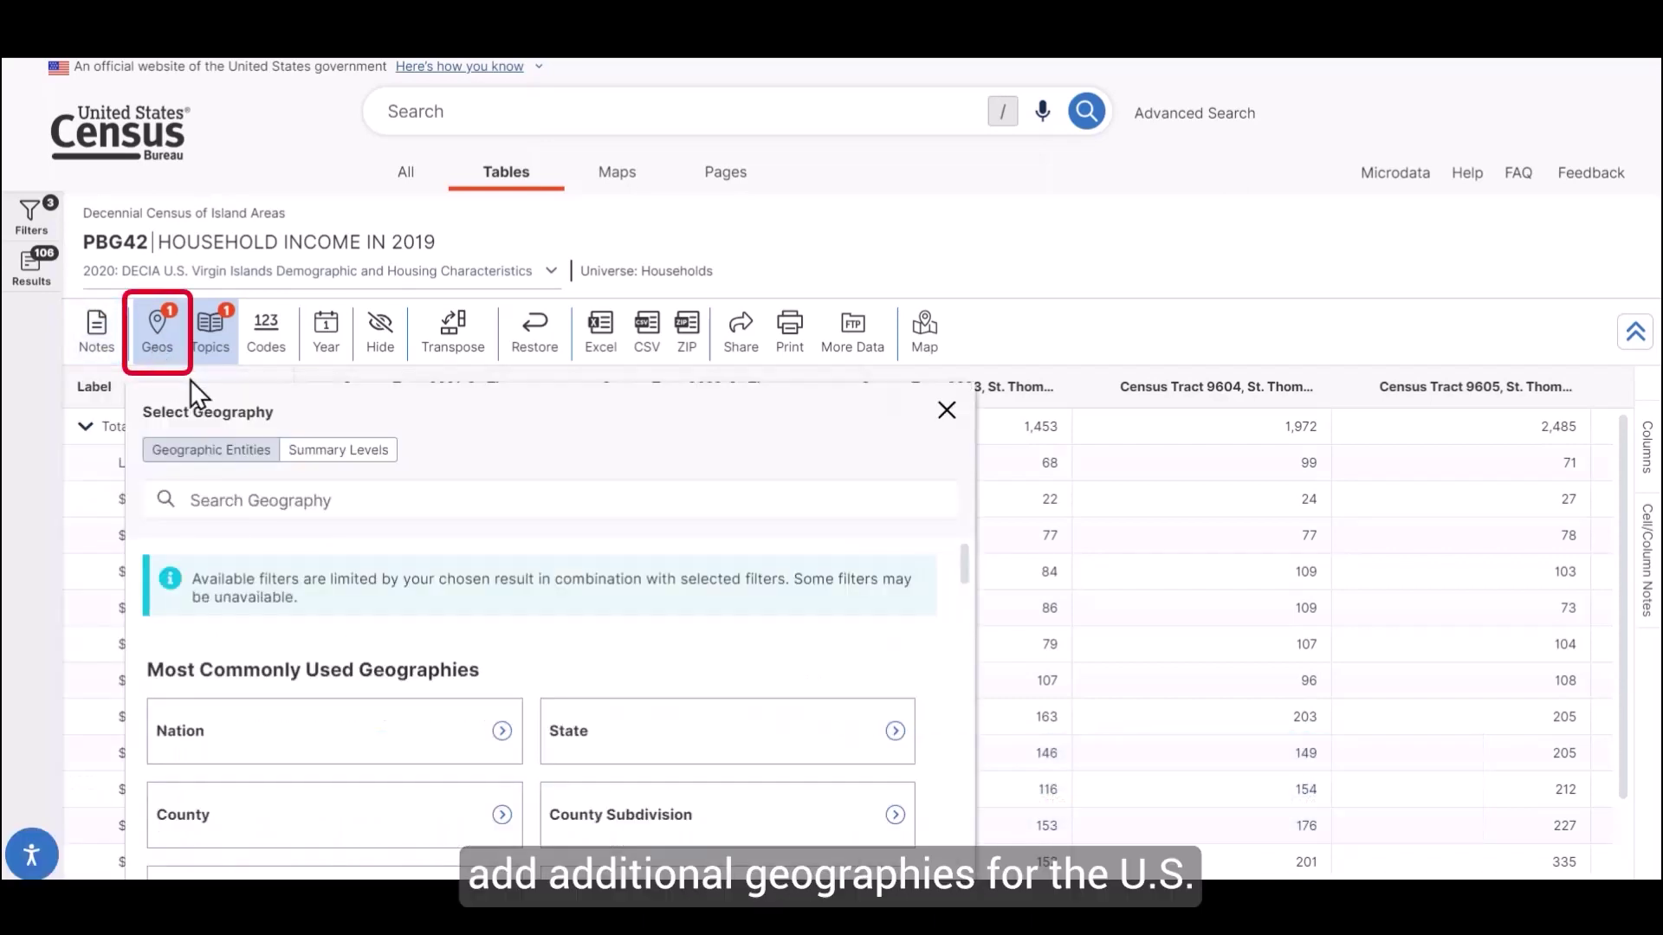
scroll(649, 660, "down", 6)
scroll(632, 667, "up", 6)
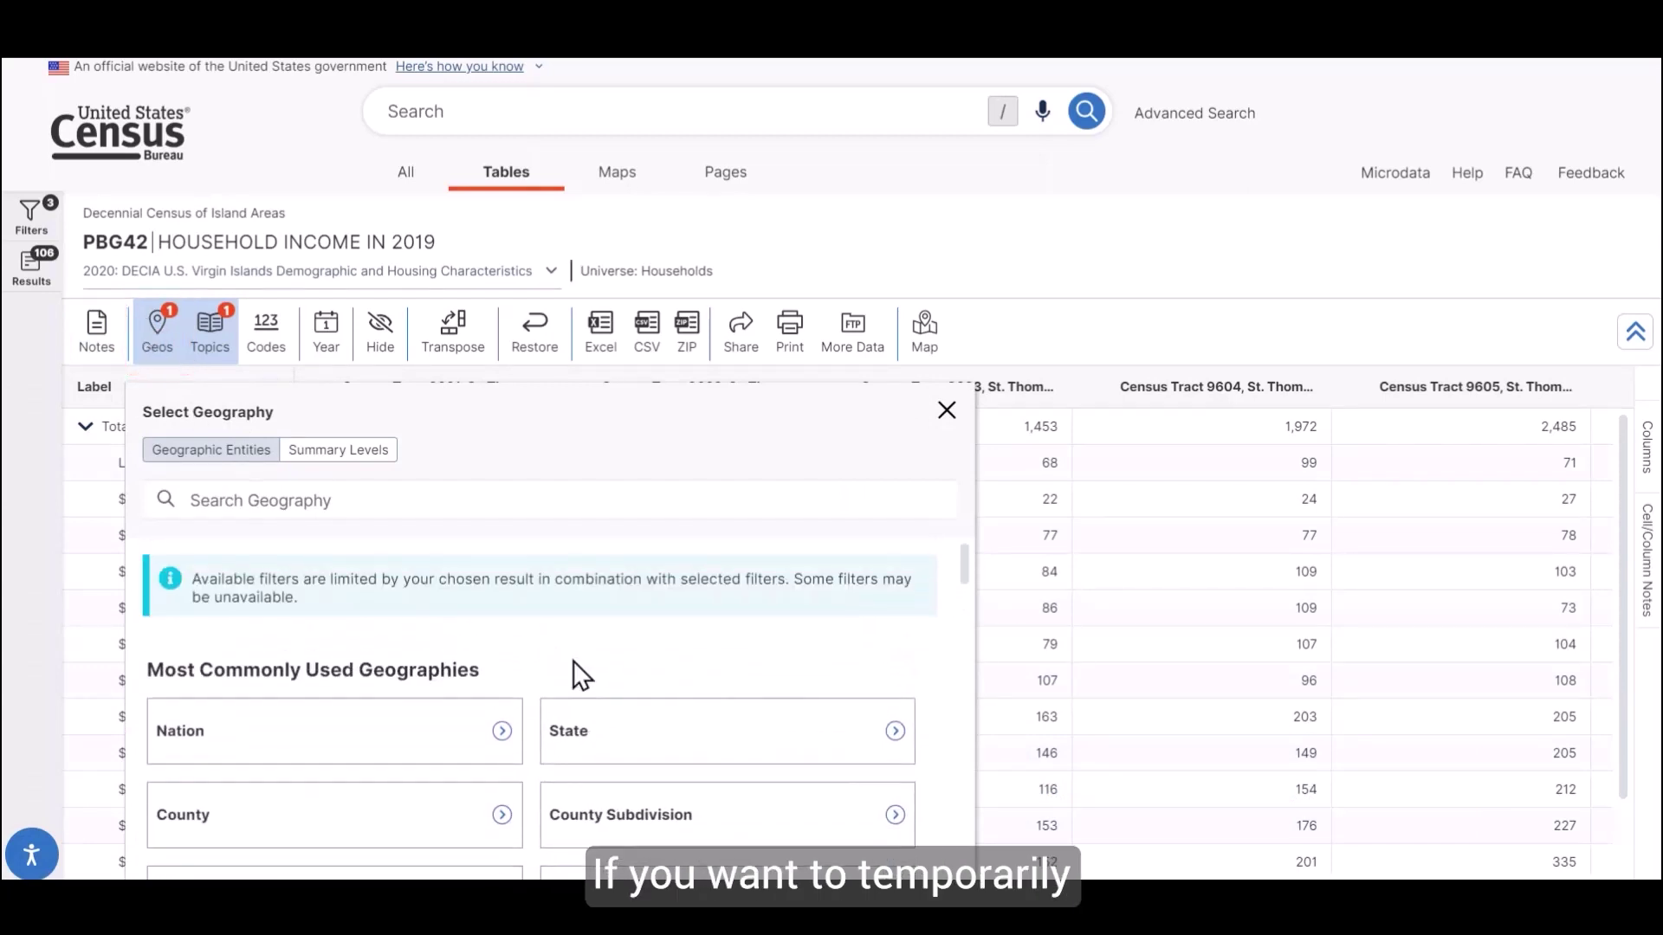
left_click(947, 410)
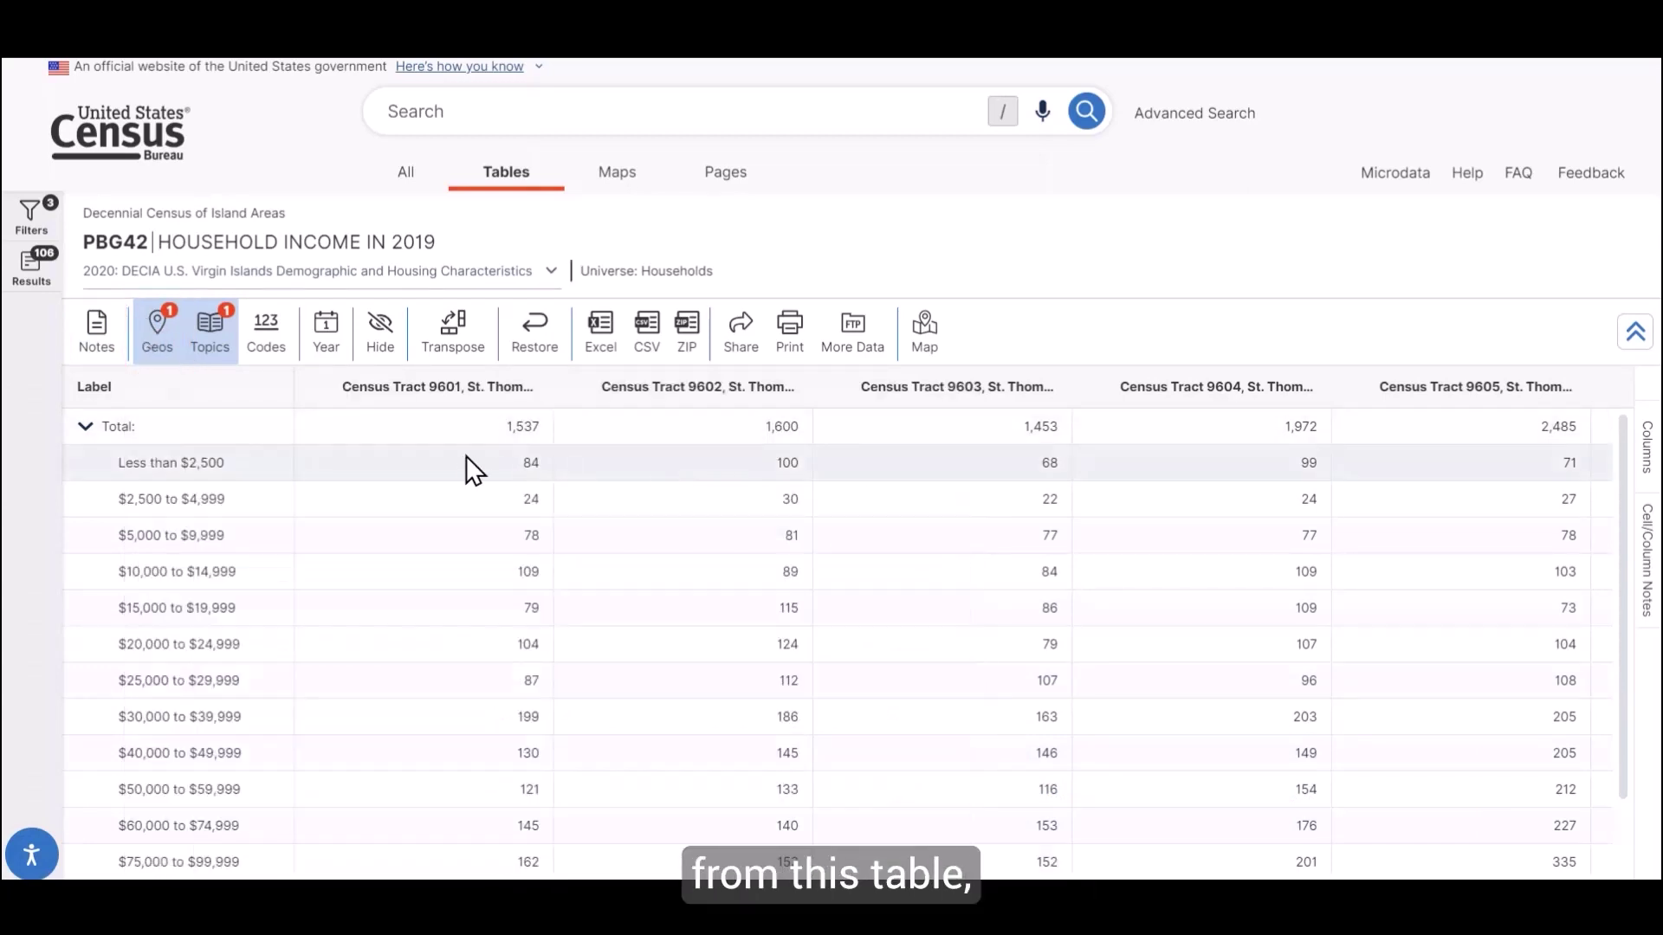
Try hiding the Census Tract 9602 column and transposing the table, and restore the original layout
left_click(381, 337)
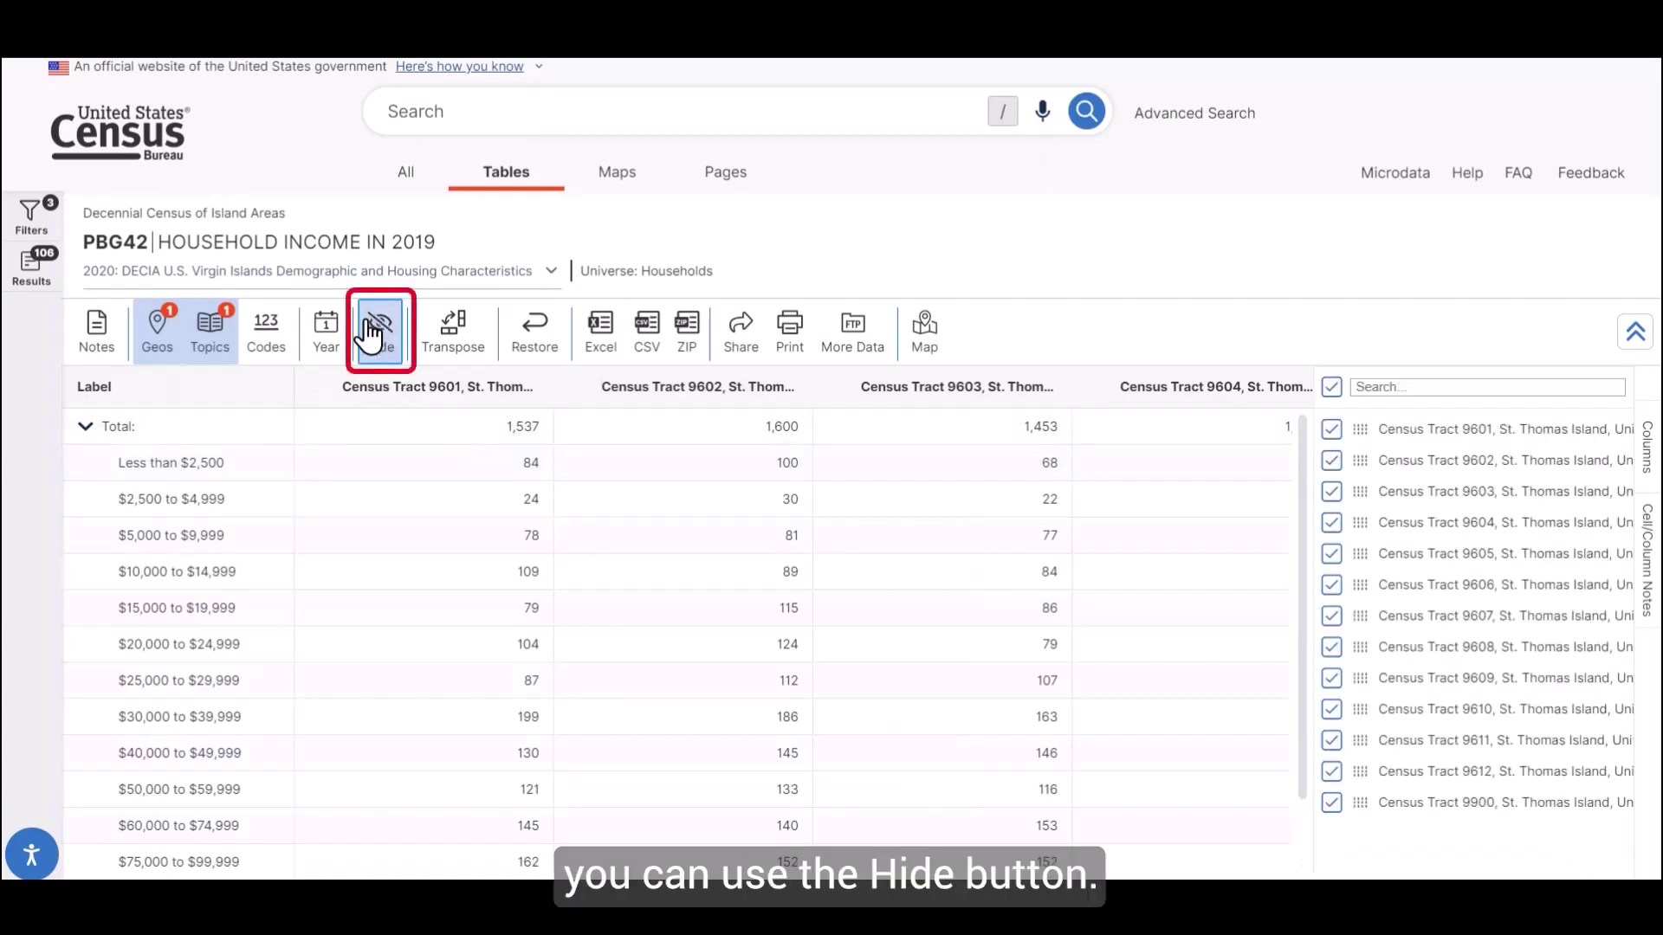
left_click(1332, 460)
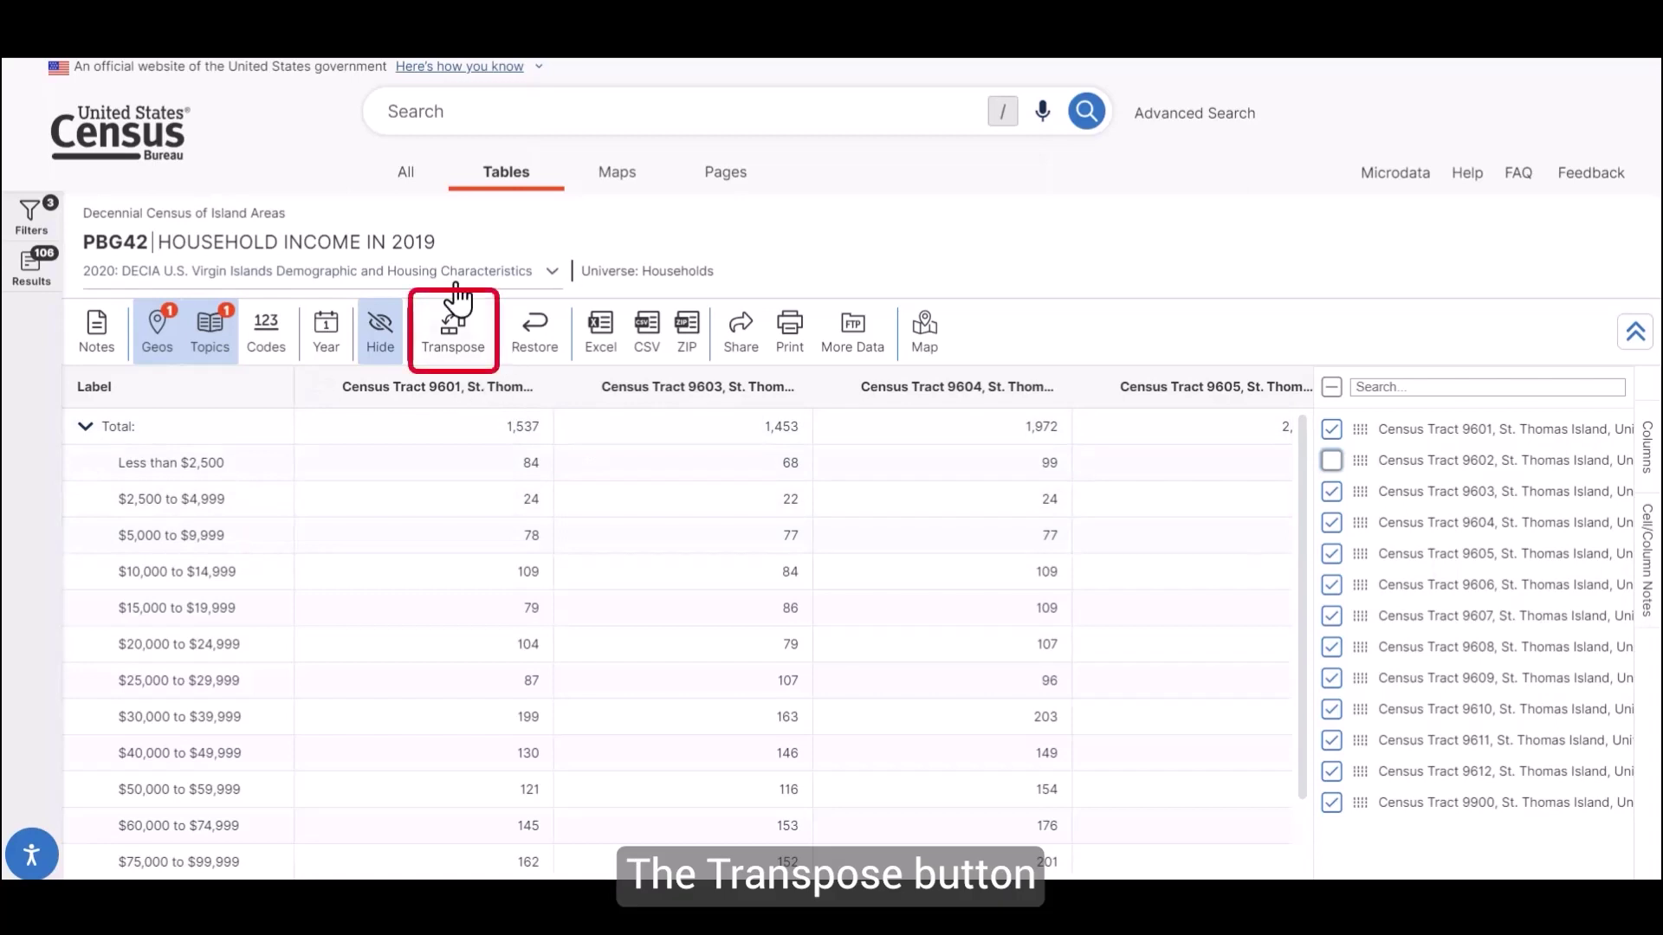
left_click(477, 353)
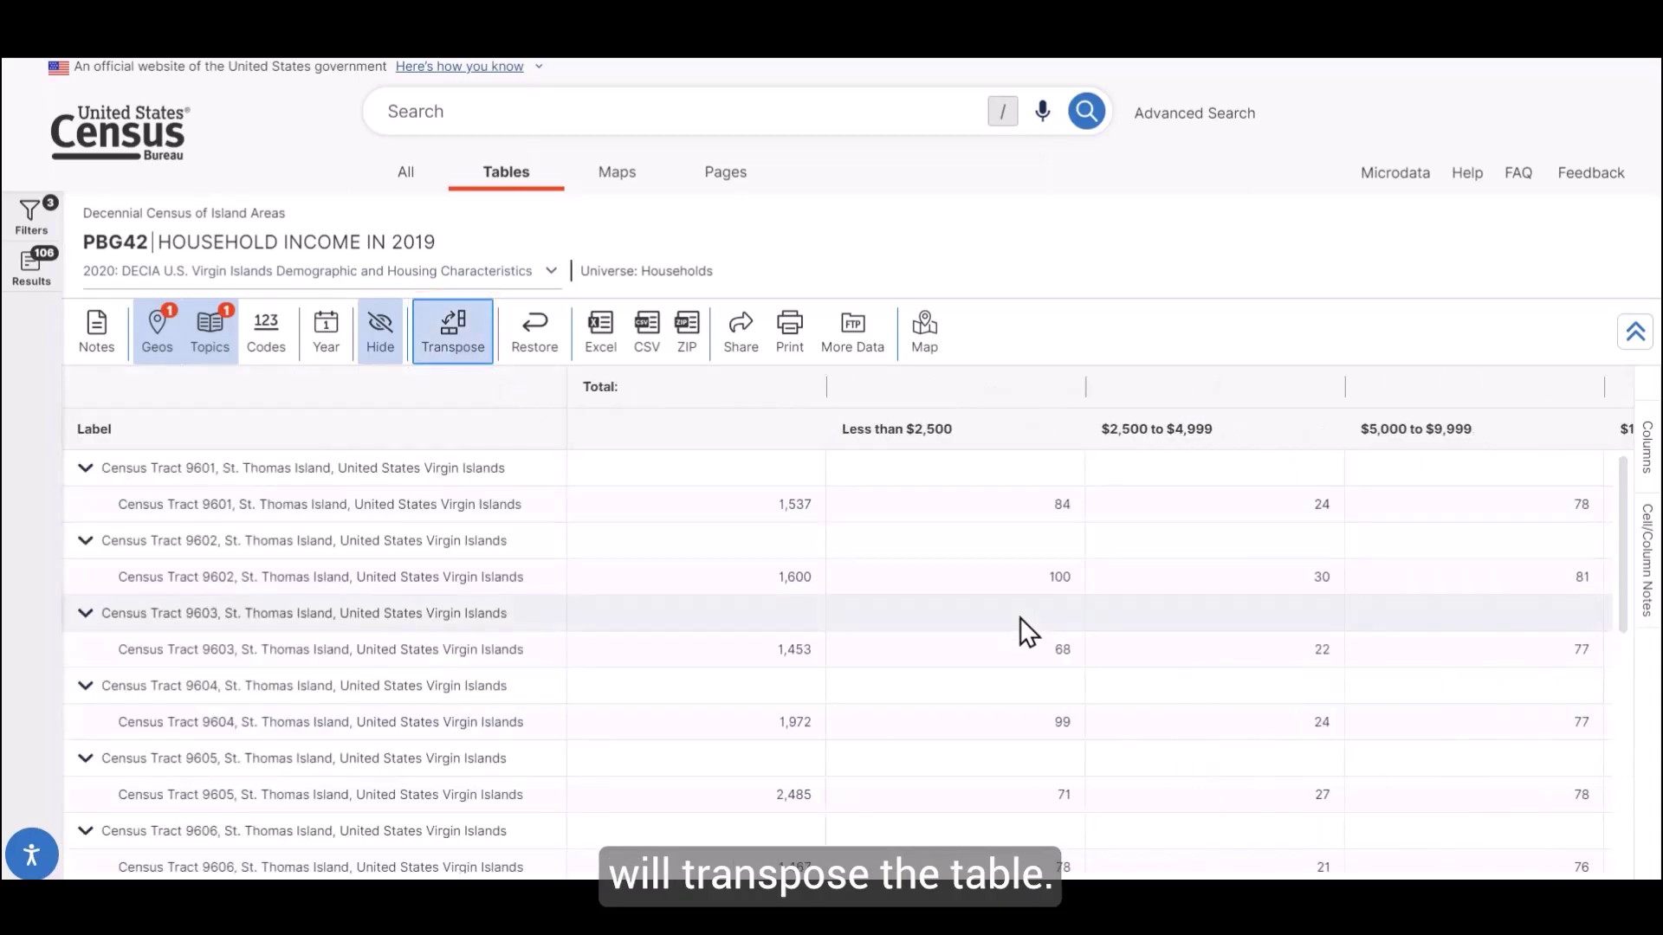
scroll(439, 721, "down", 2)
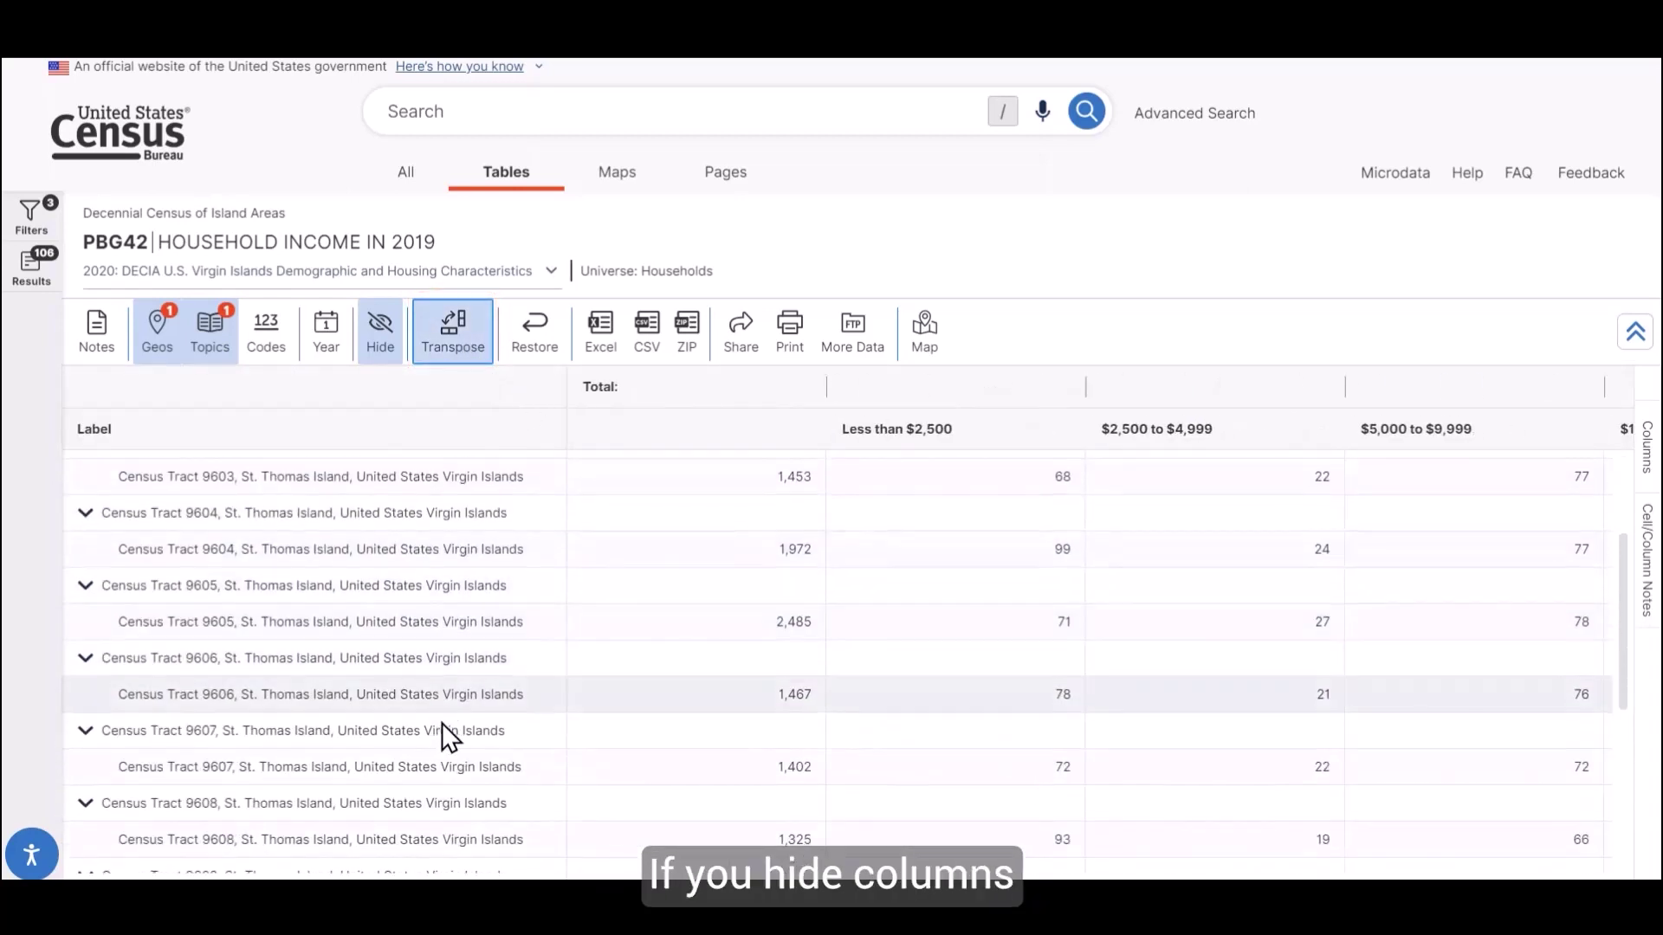
scroll(452, 729, "up", 2)
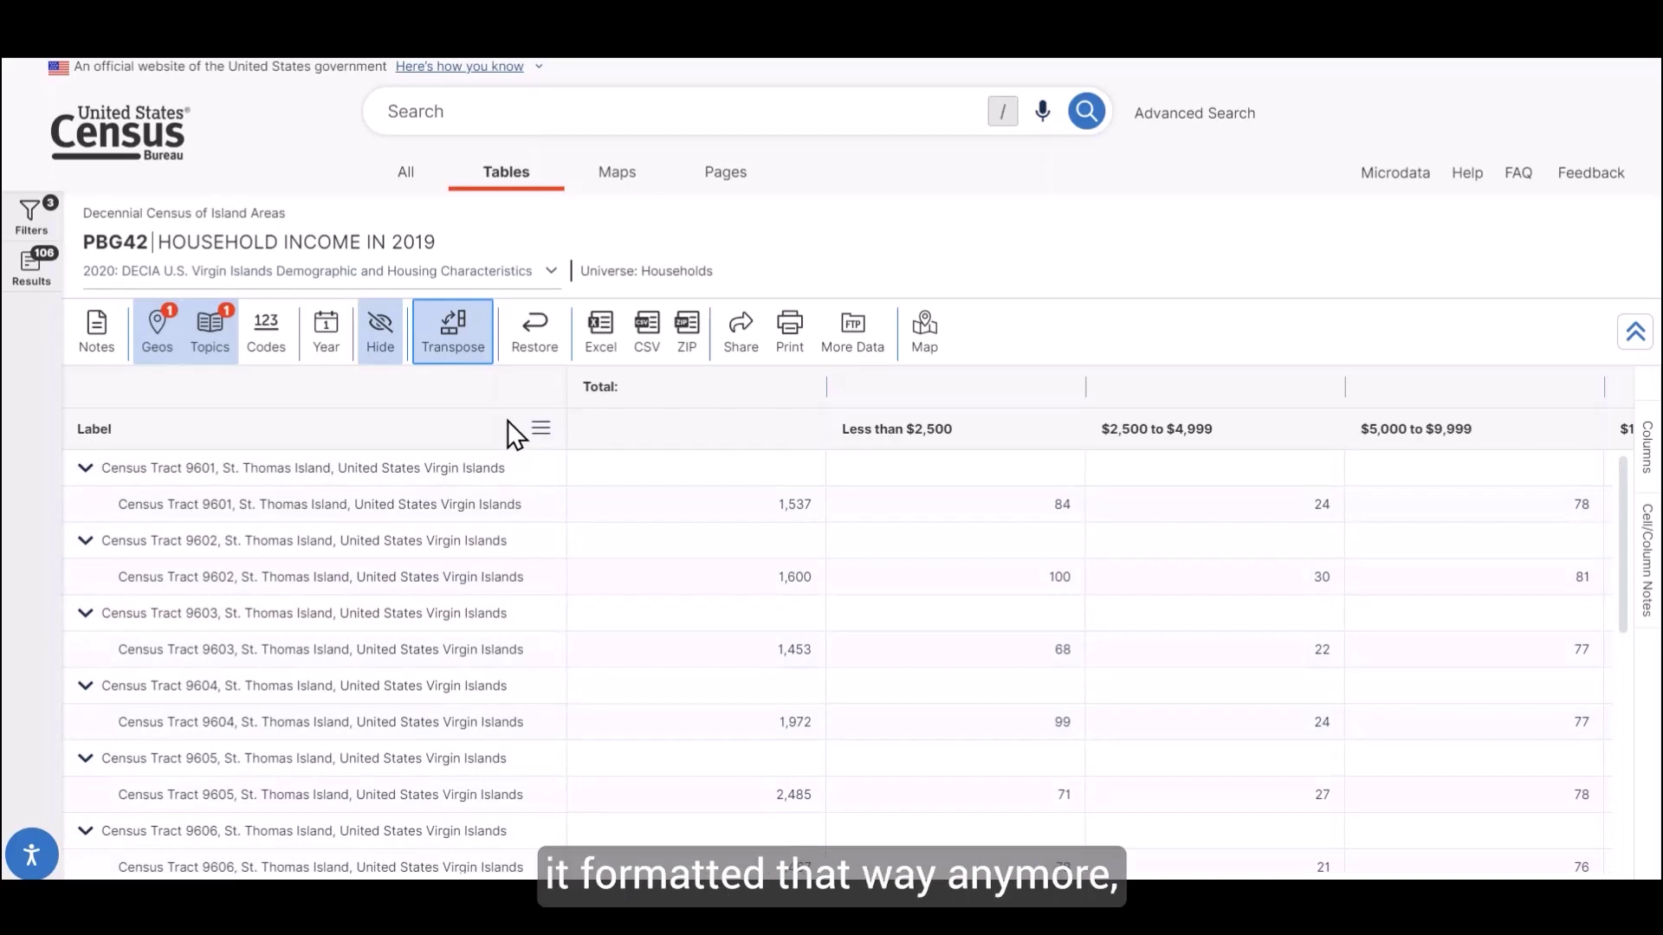
left_click(546, 369)
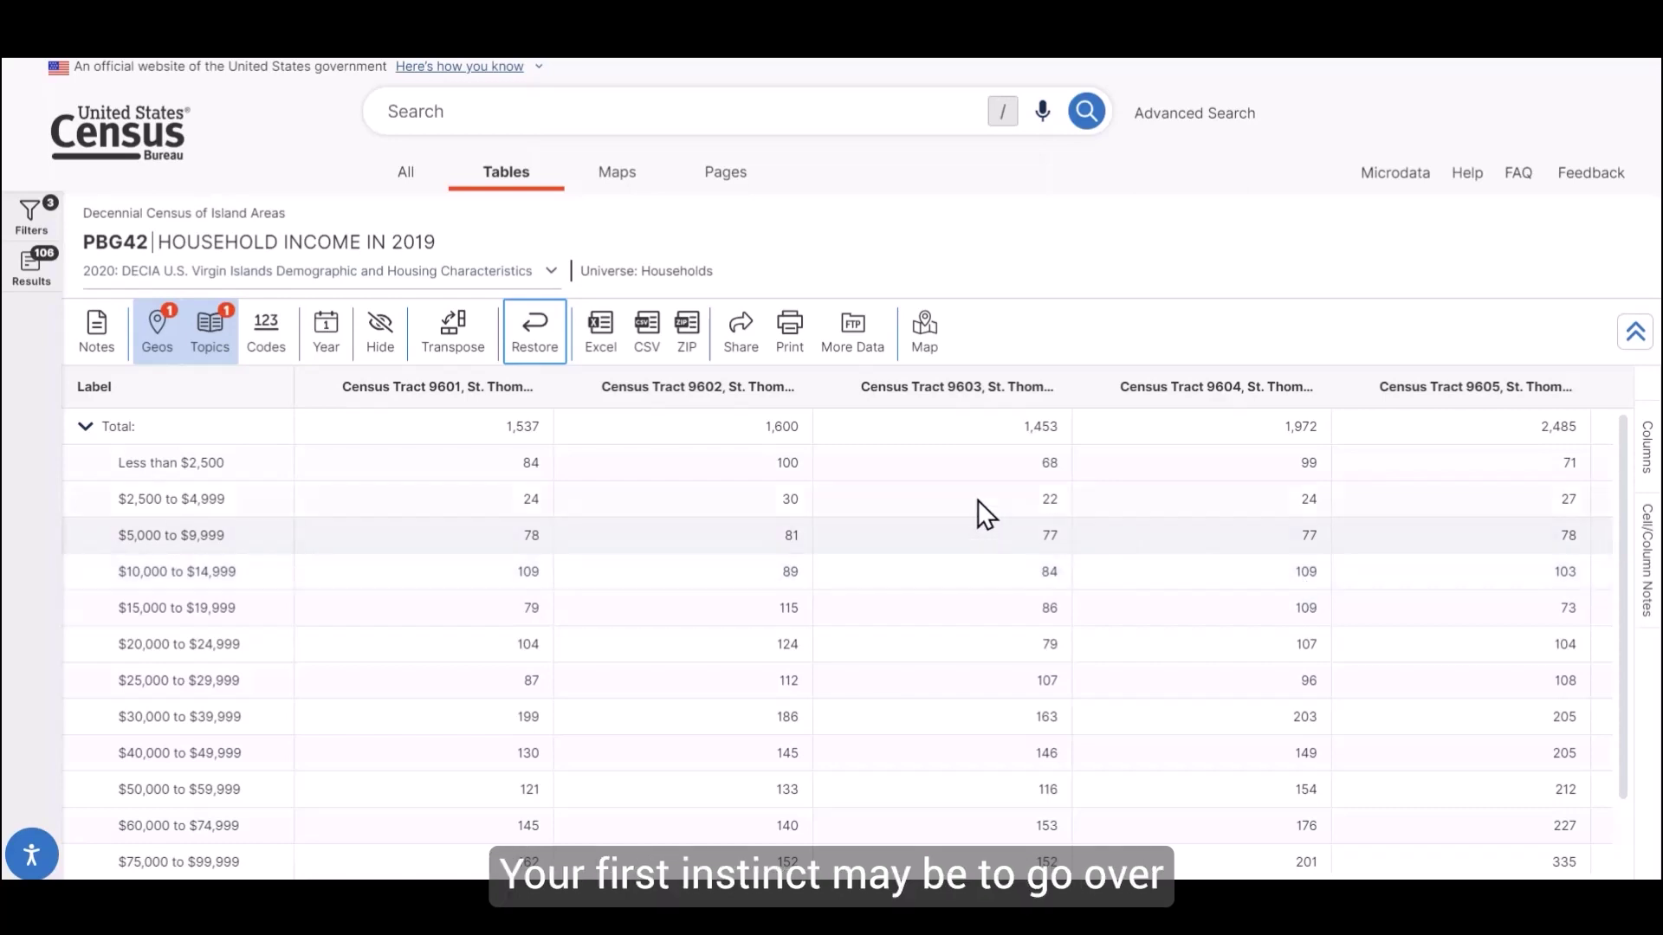
Check which states the search filters offer for census tracts, and return to the full list of geography types
left_click(33, 219)
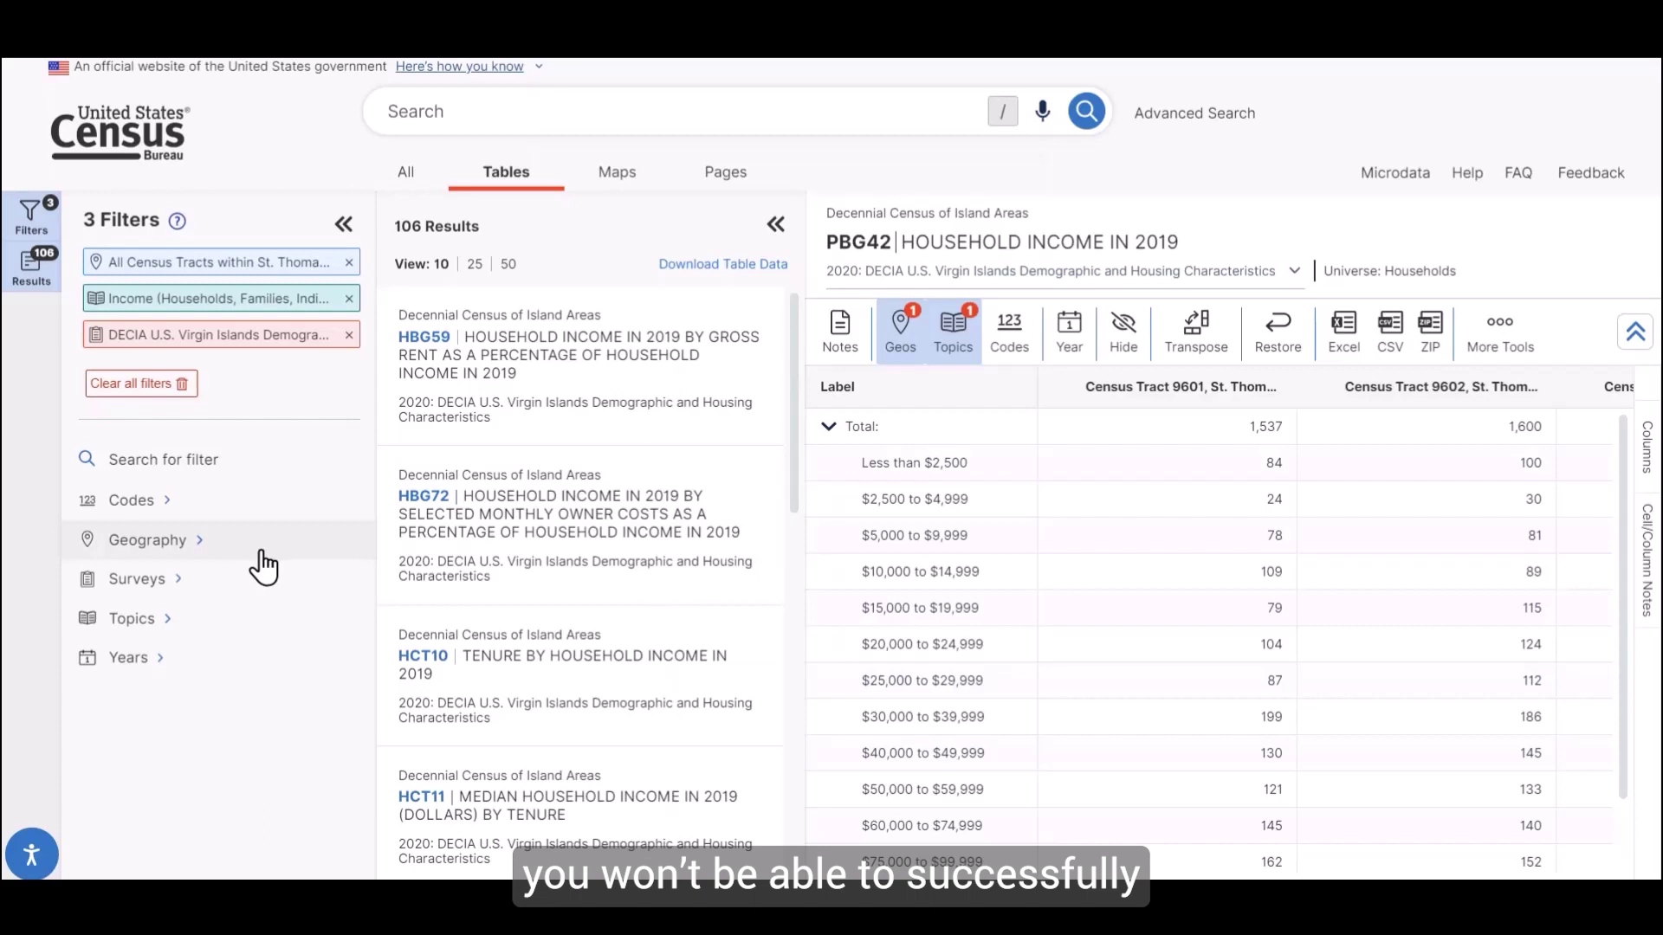
left_click(198, 544)
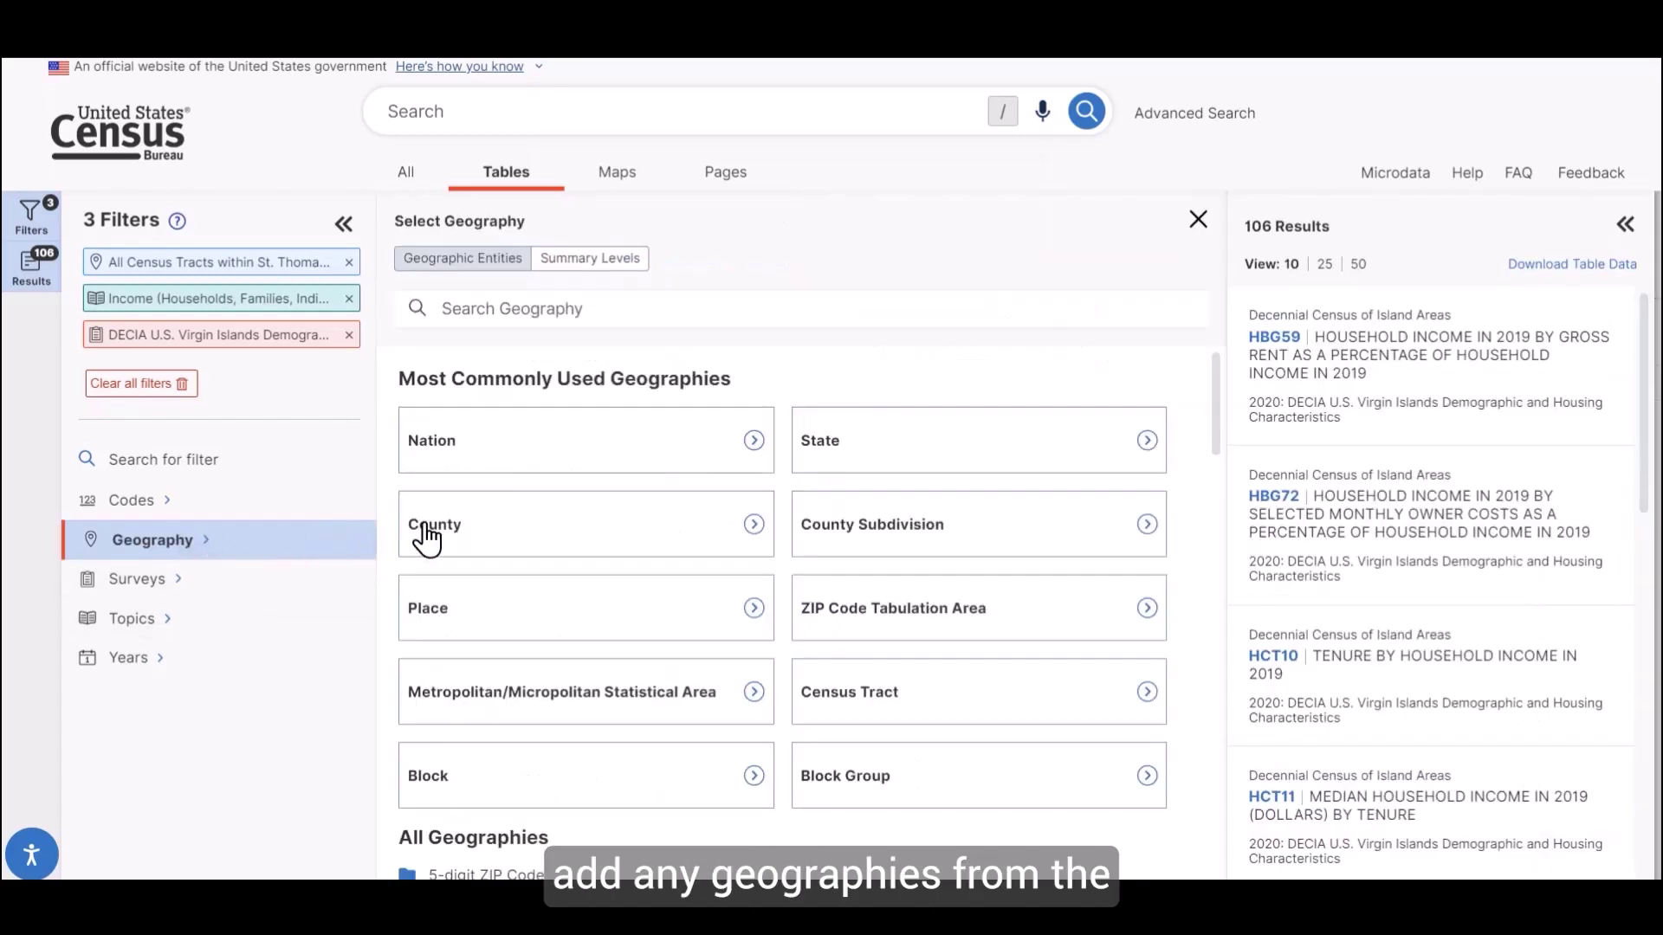
left_click(864, 715)
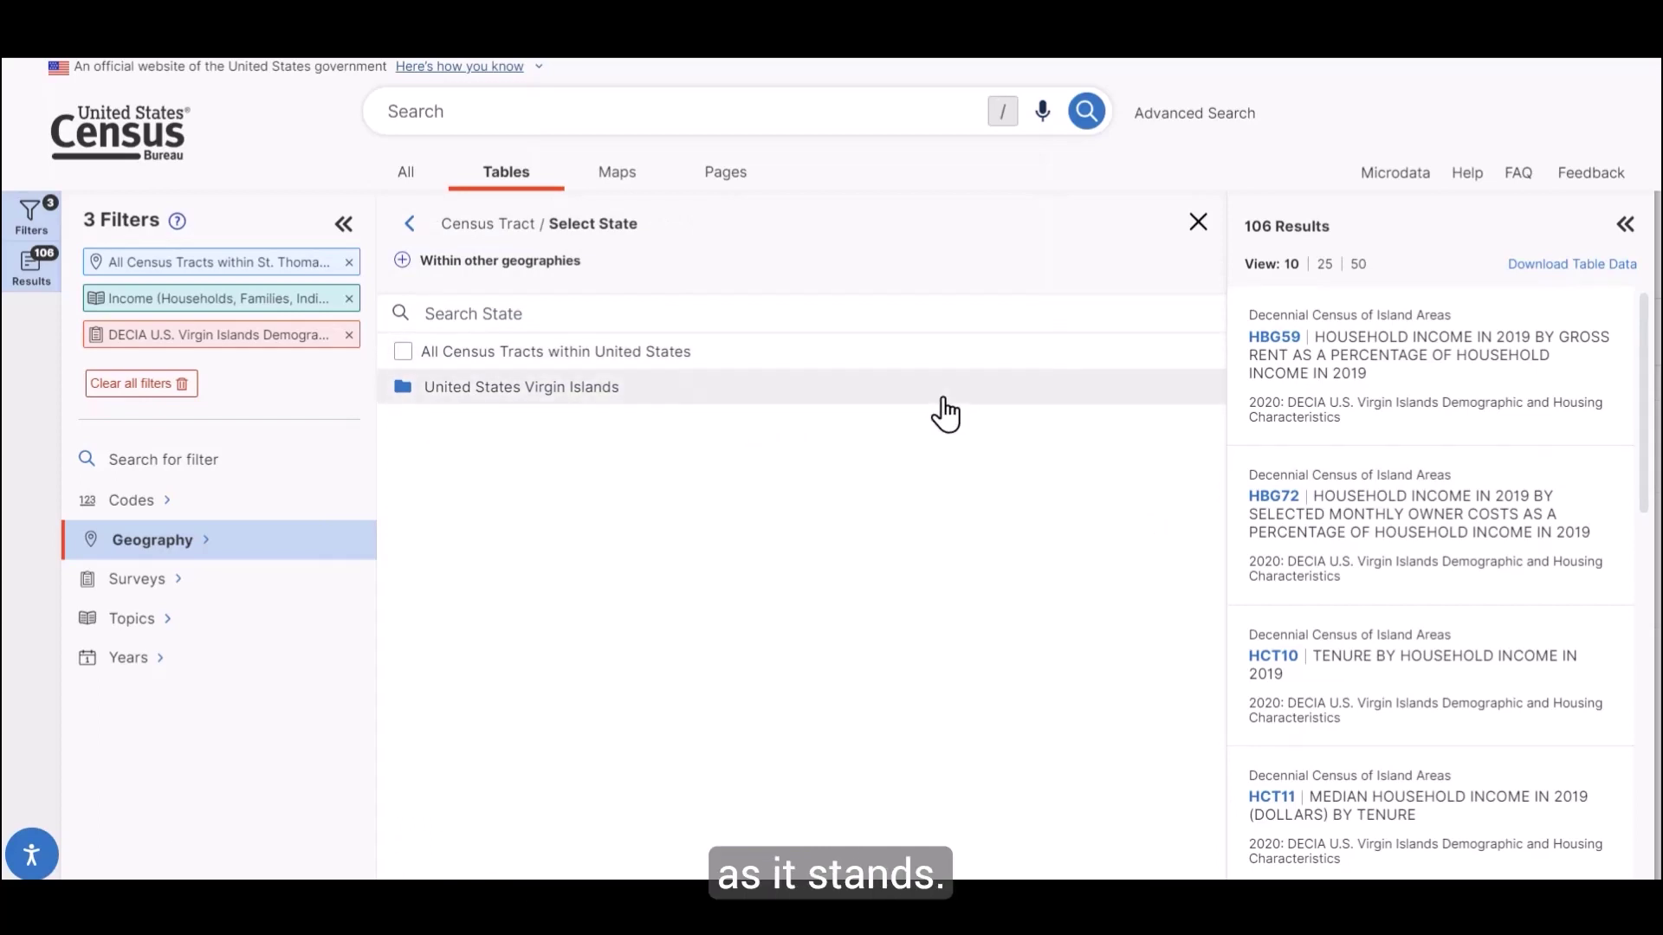
left_click(330, 553)
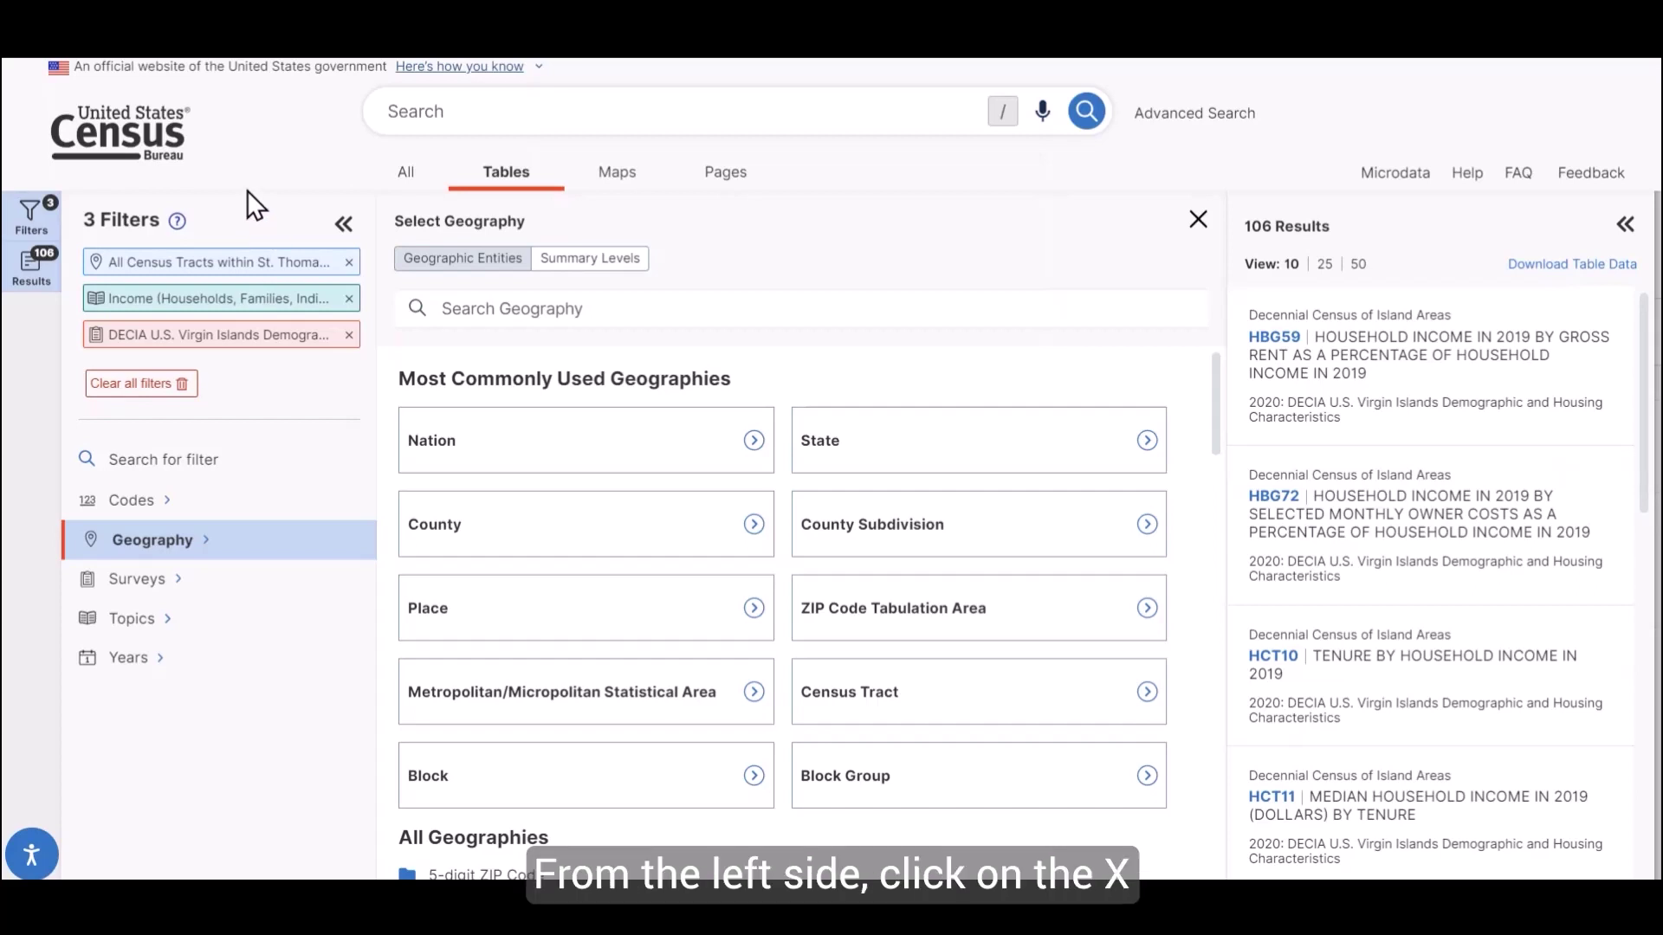
Remove the St. Thomas Island census tracts filter from the search
left_click(351, 262)
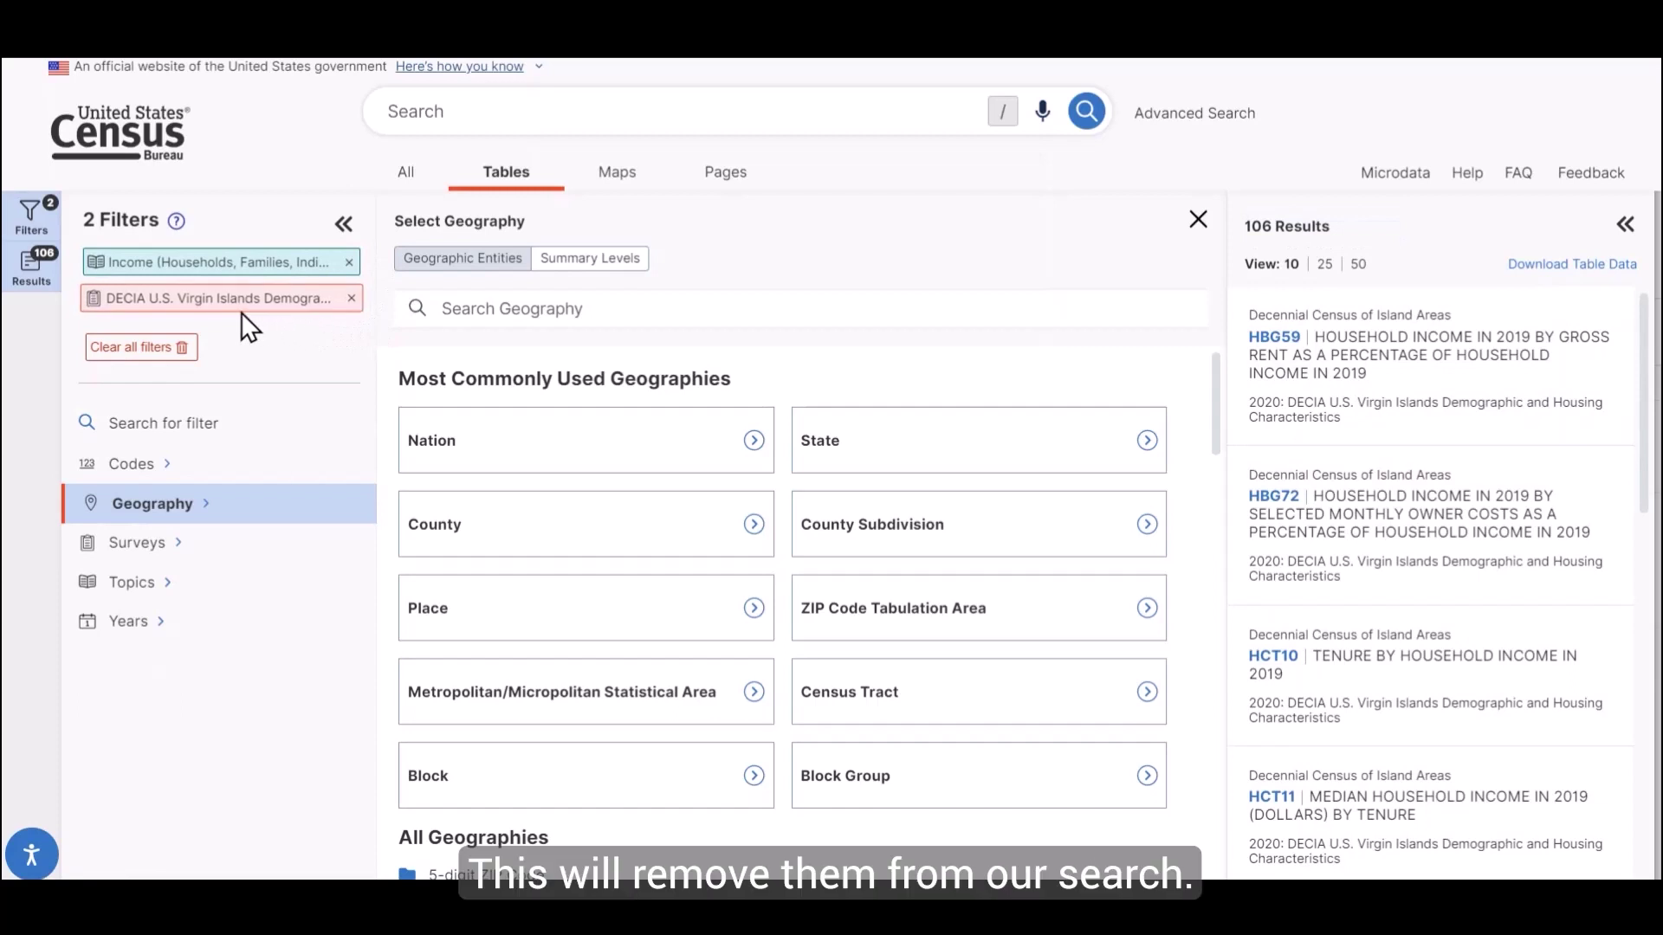
Remove the U.S. Virgin Islands survey filter and add all census tracts within the Commonwealth of the Northern Mariana Islands as the geography filter
left_click(350, 298)
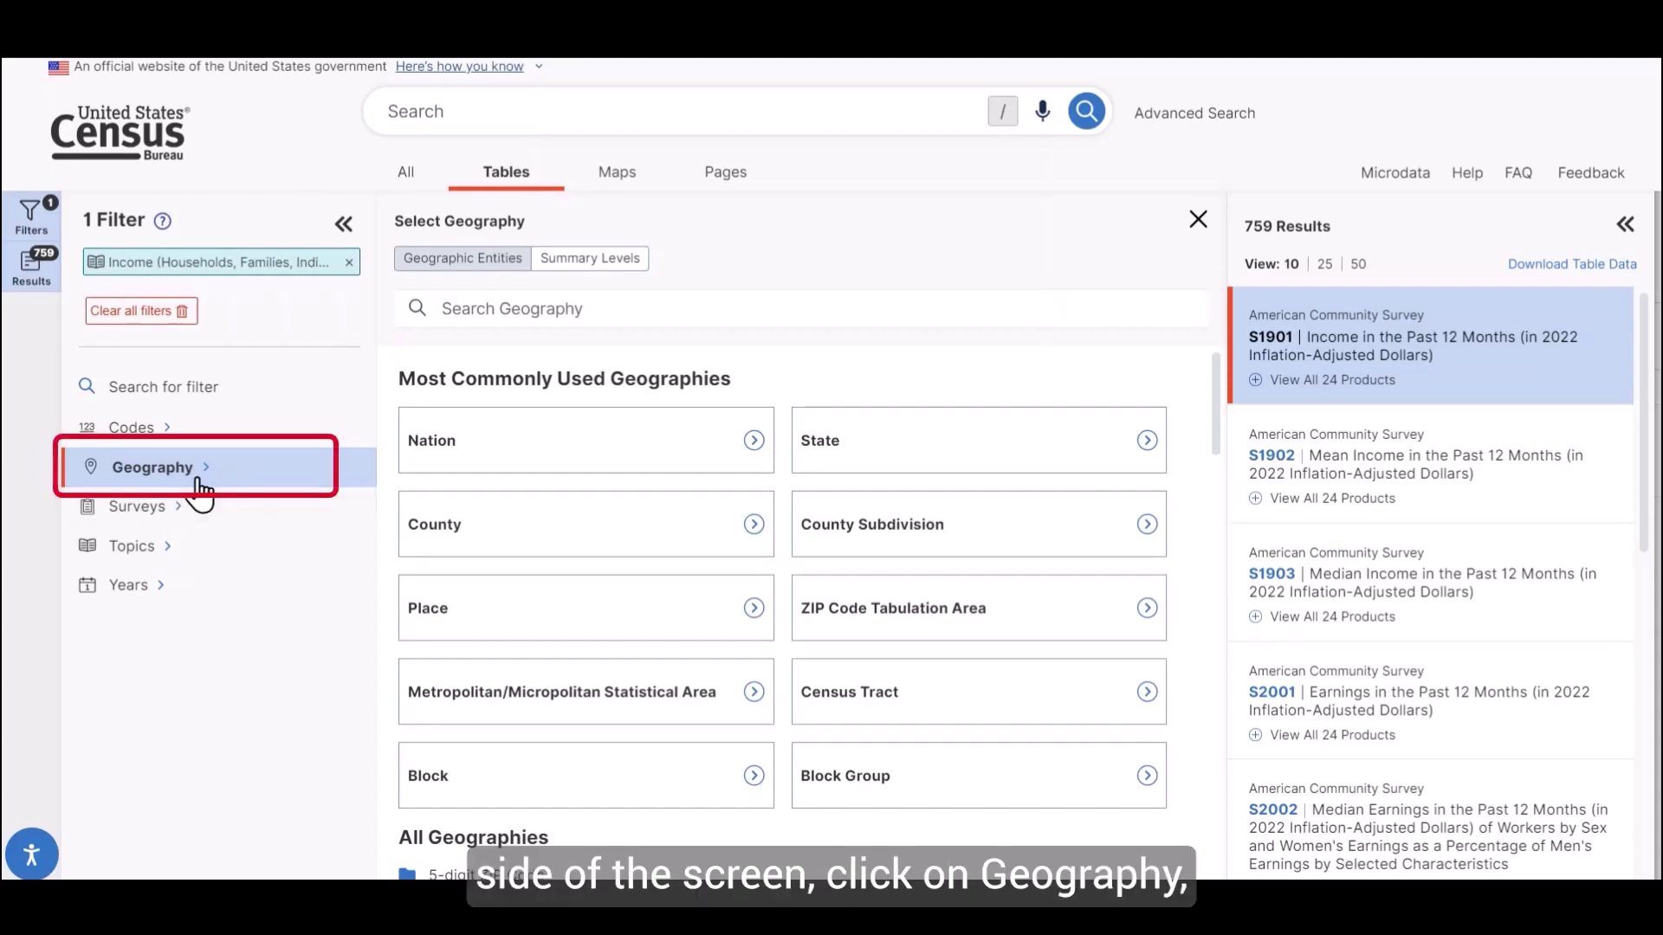
left_click(1005, 705)
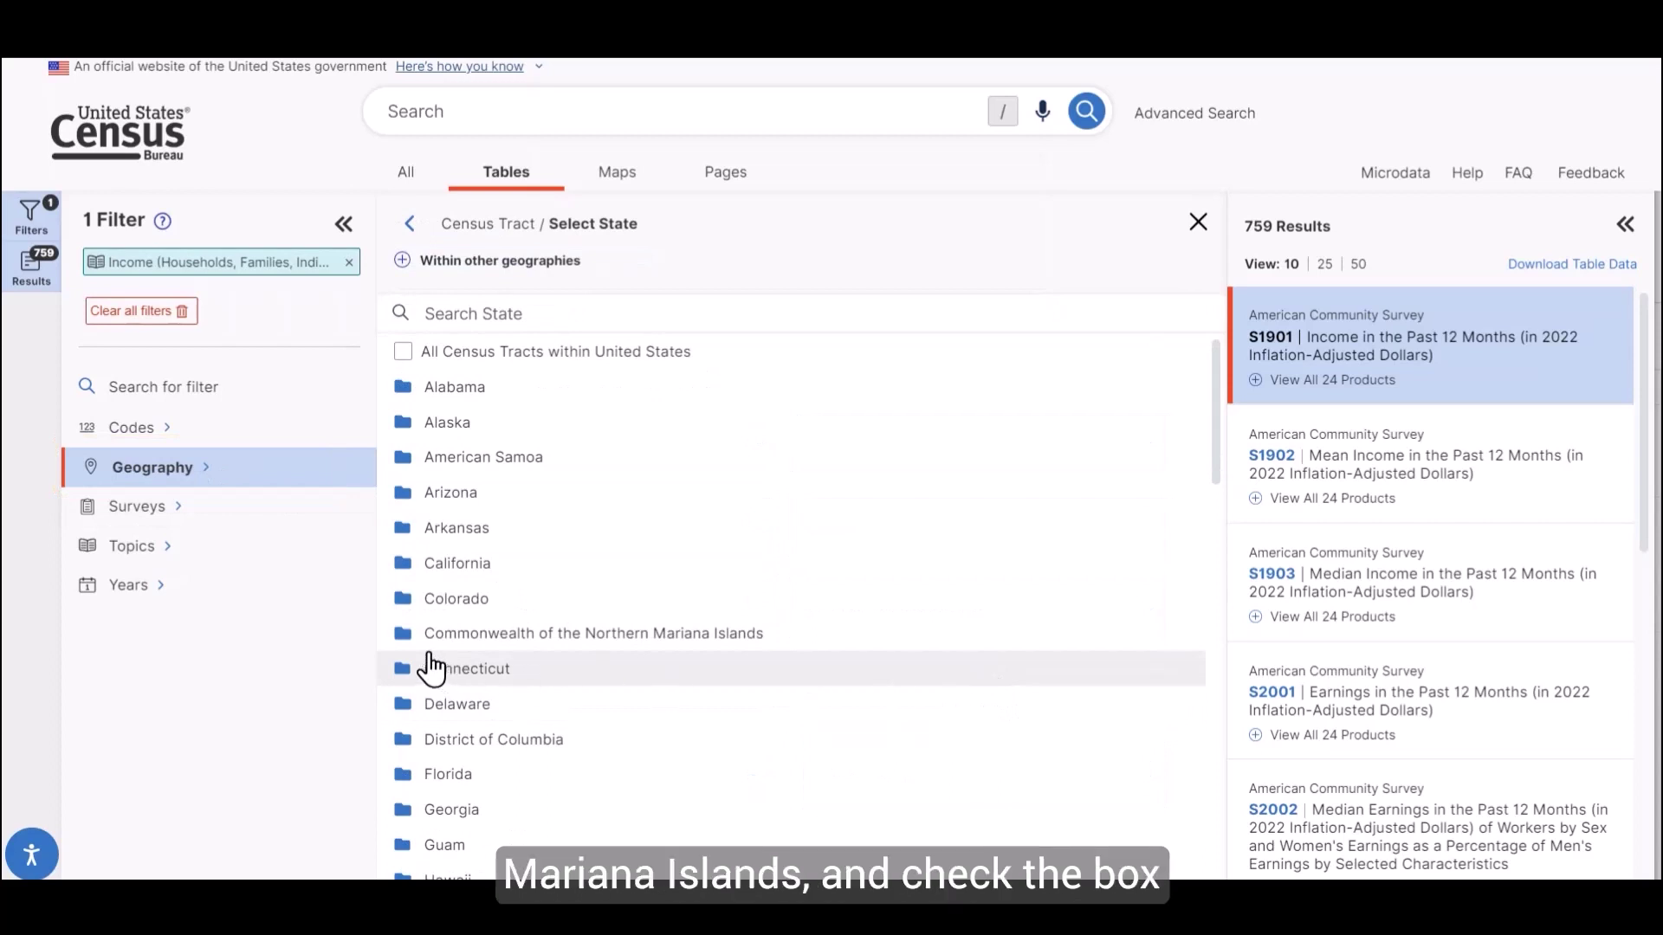
left_click(708, 638)
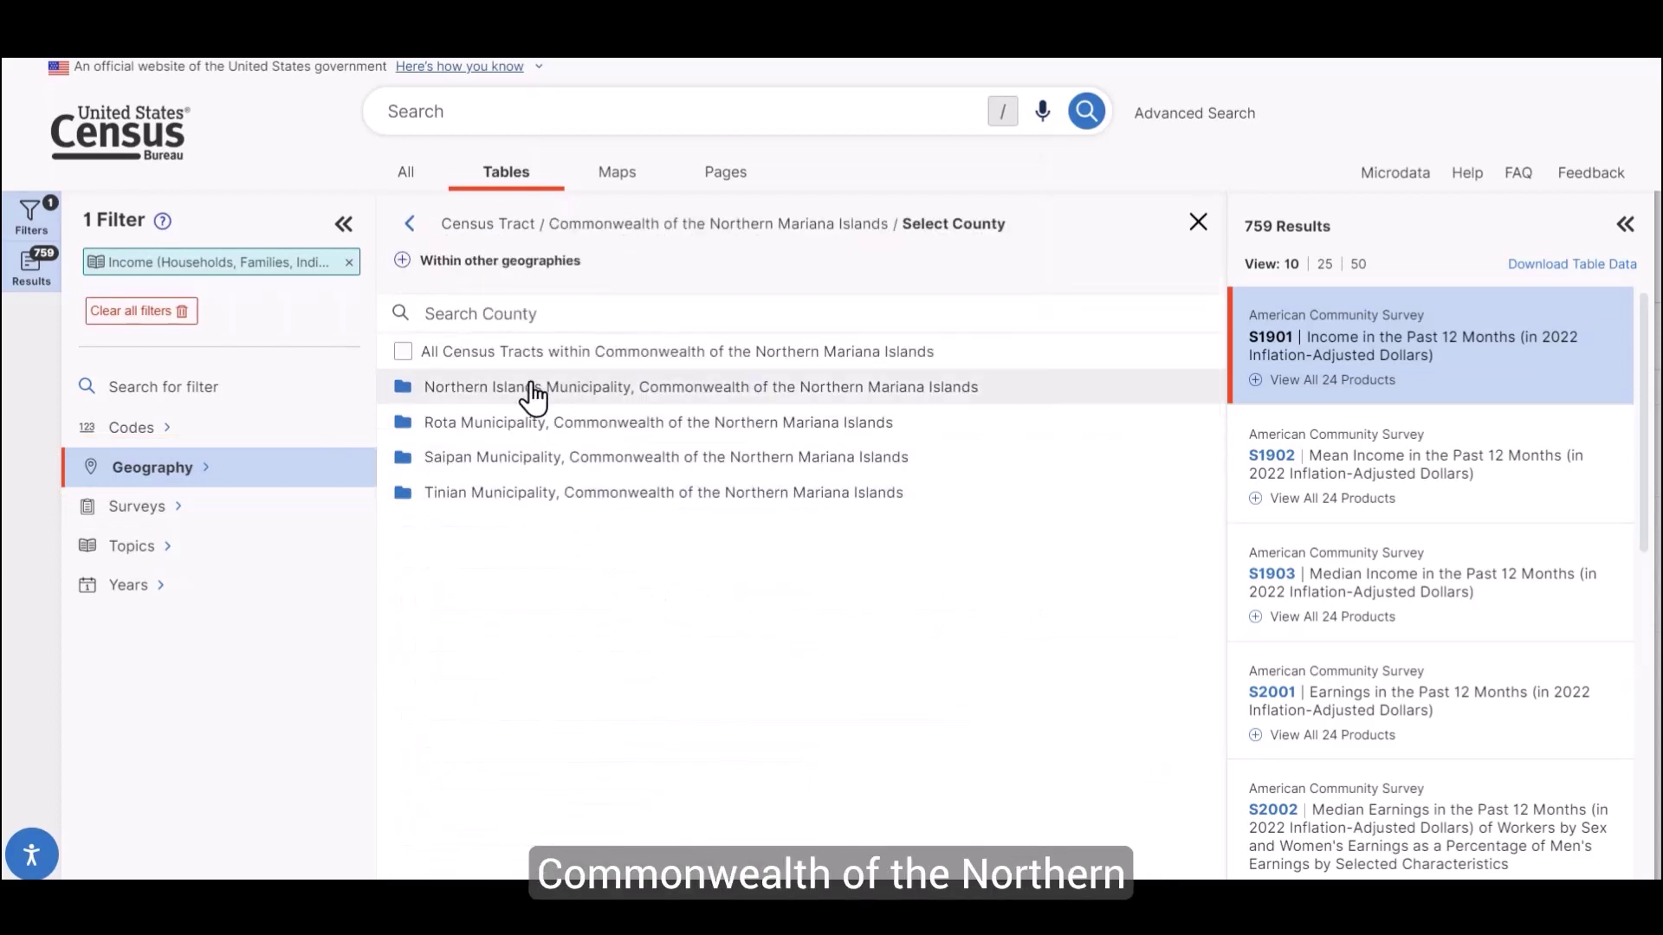
left_click(404, 351)
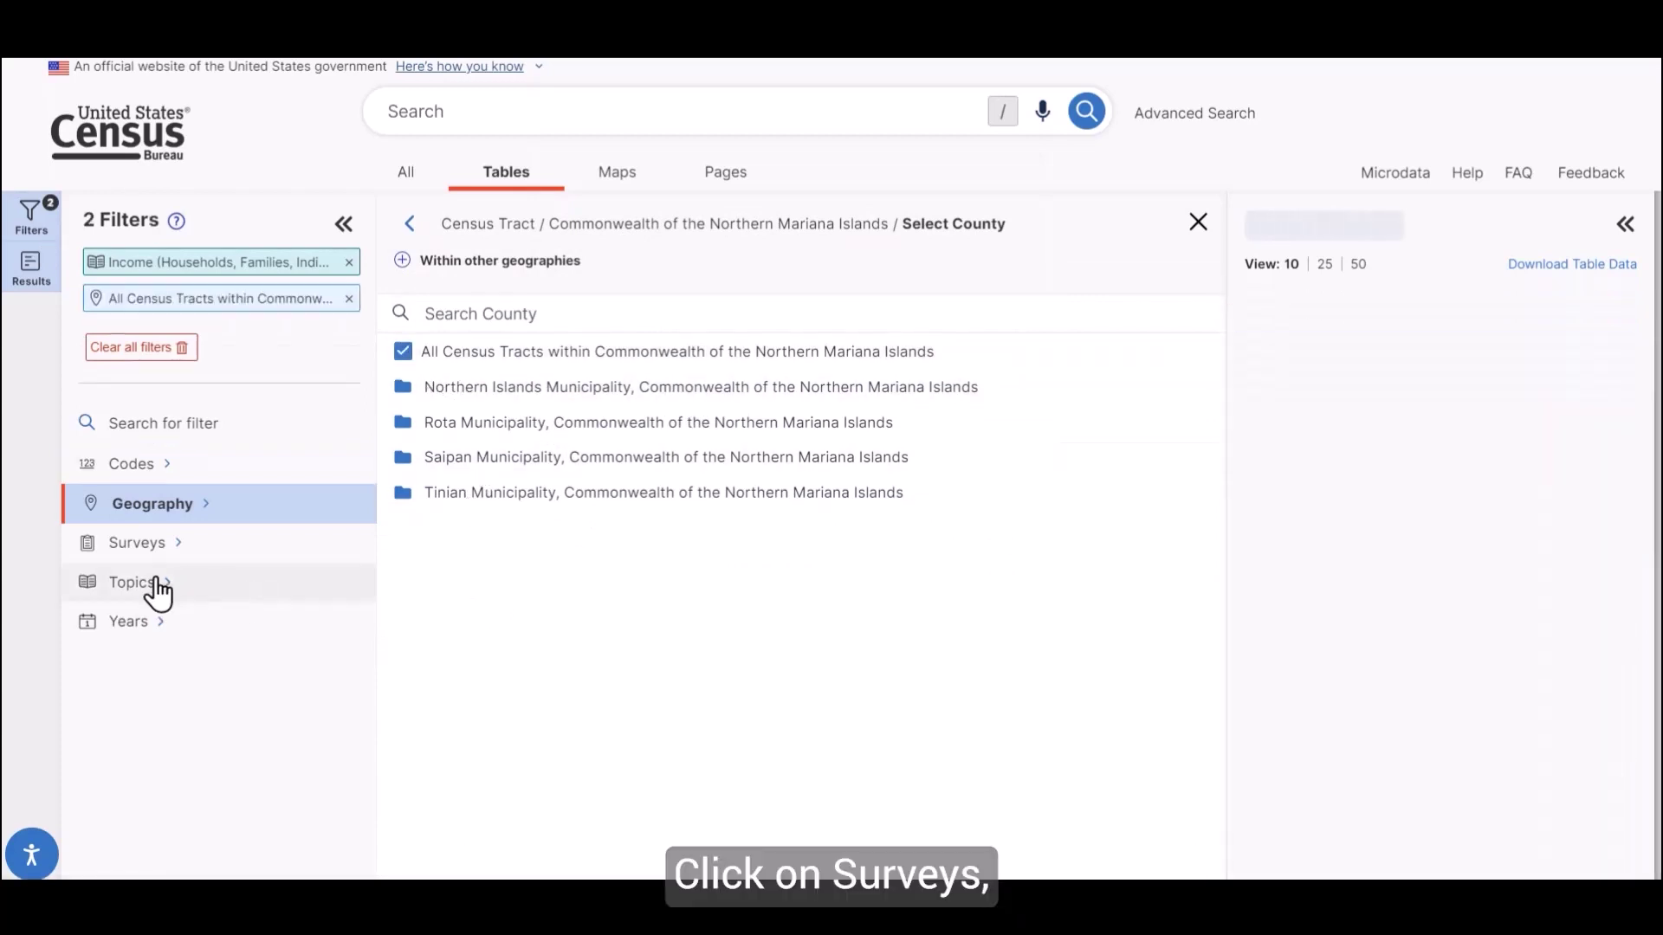
Filter by the Commonwealth of the Northern Mariana Islands Demographic and Housing Characteristics survey and close the filter selection
left_click(149, 544)
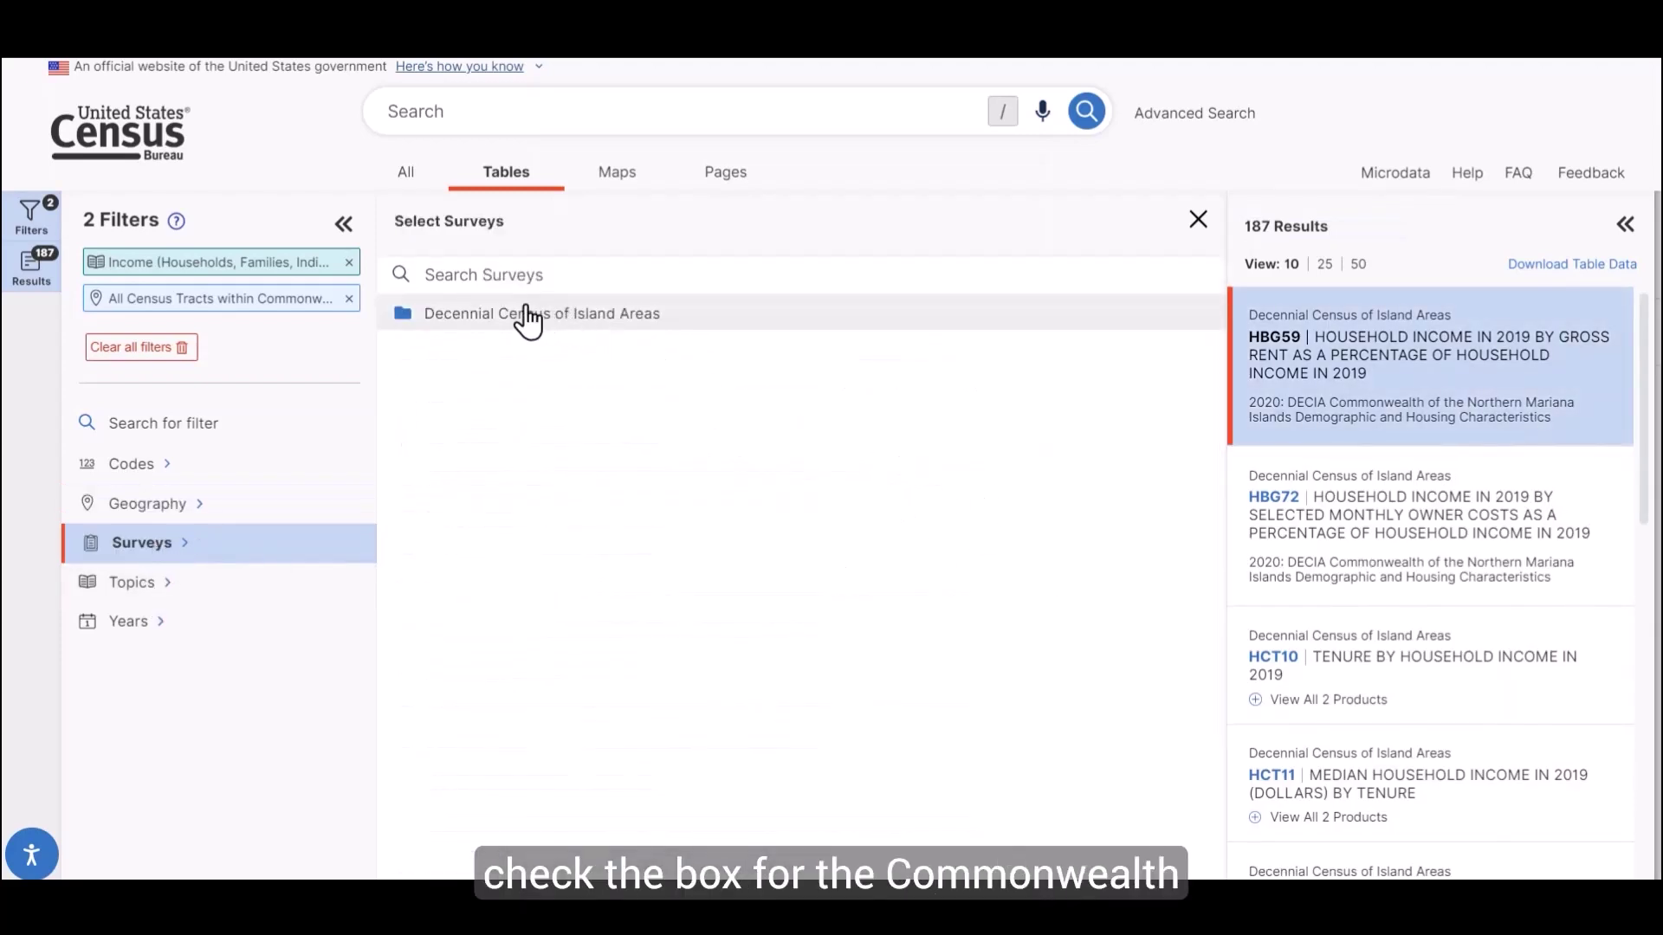
left_click(506, 322)
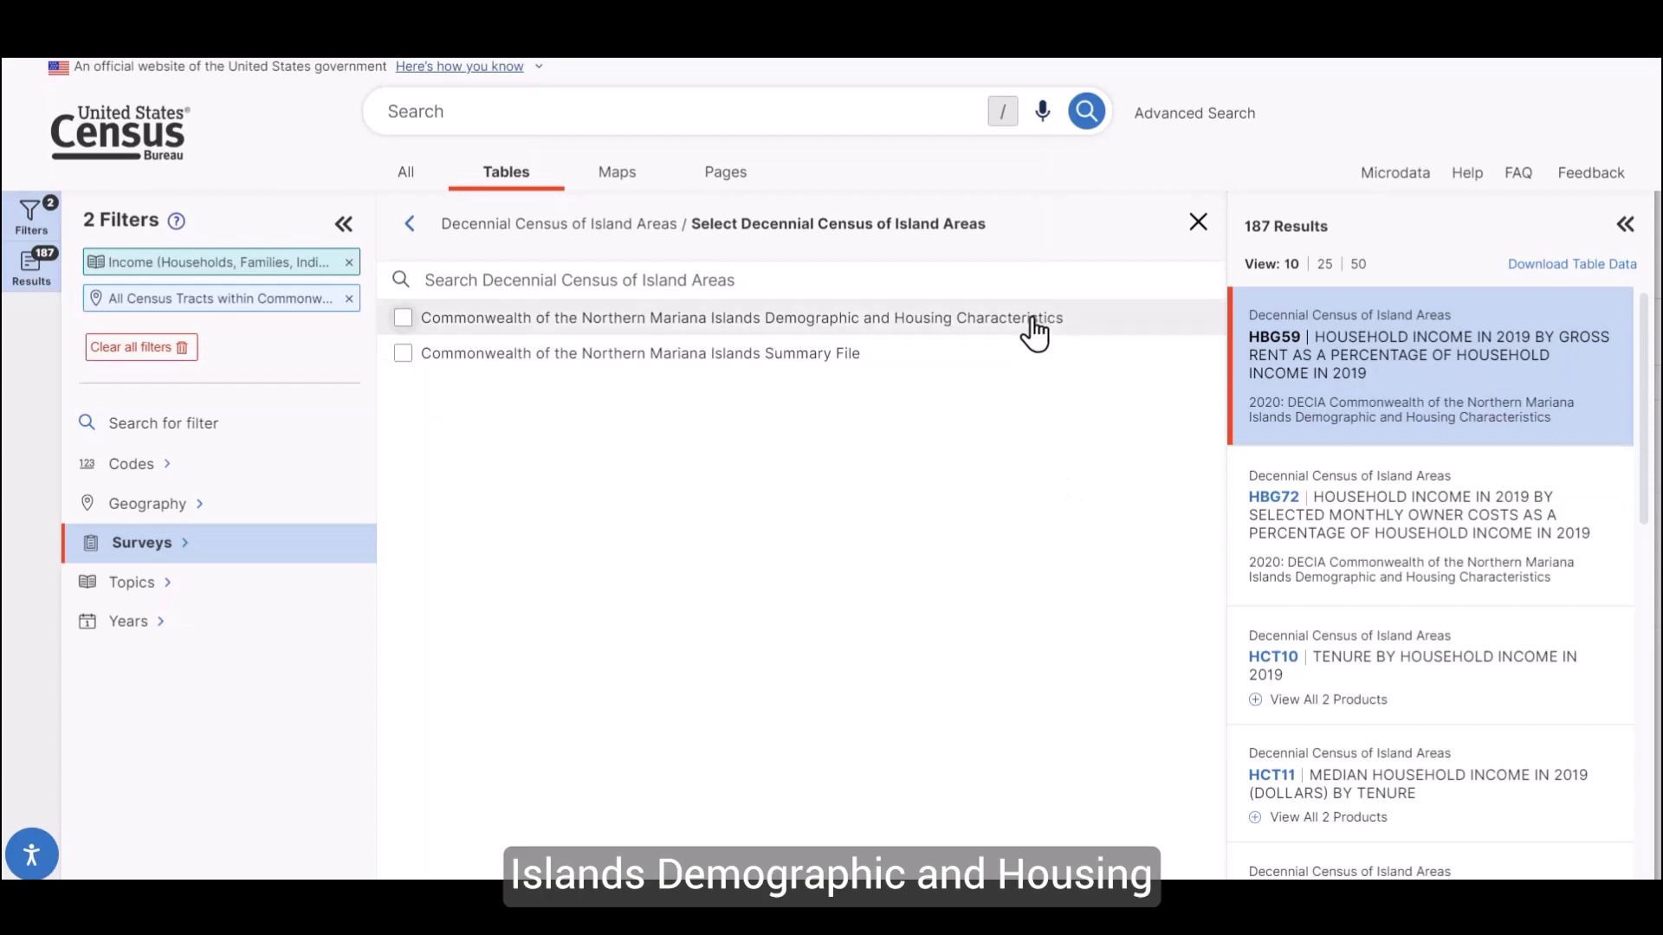
left_click(404, 320)
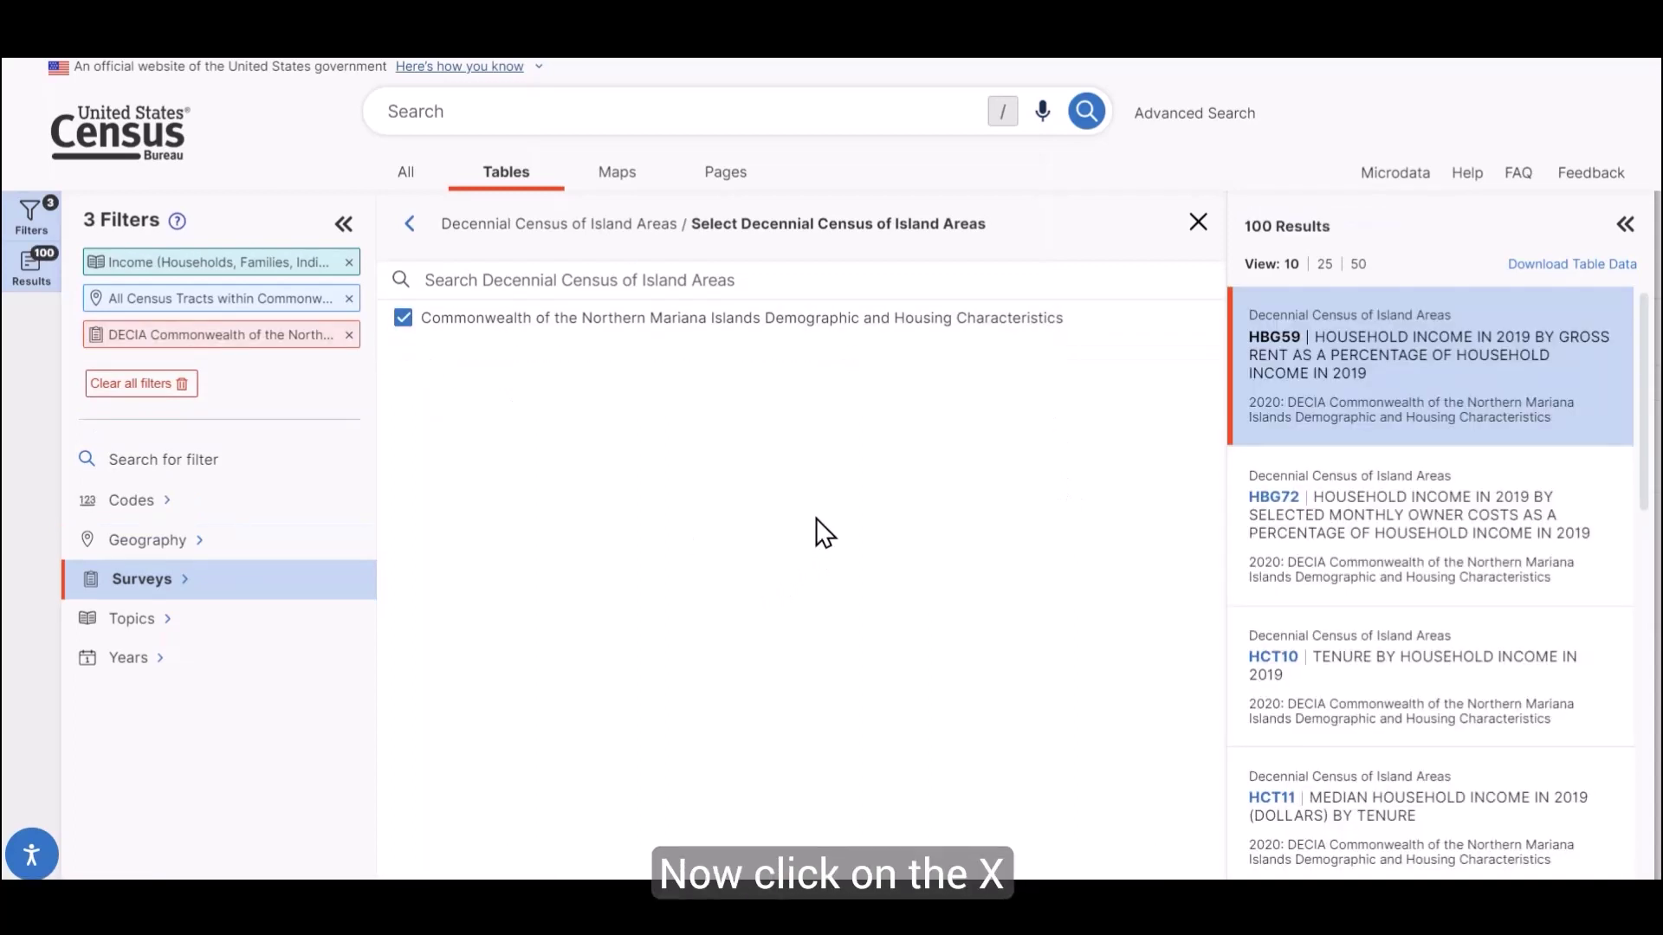
left_click(1197, 227)
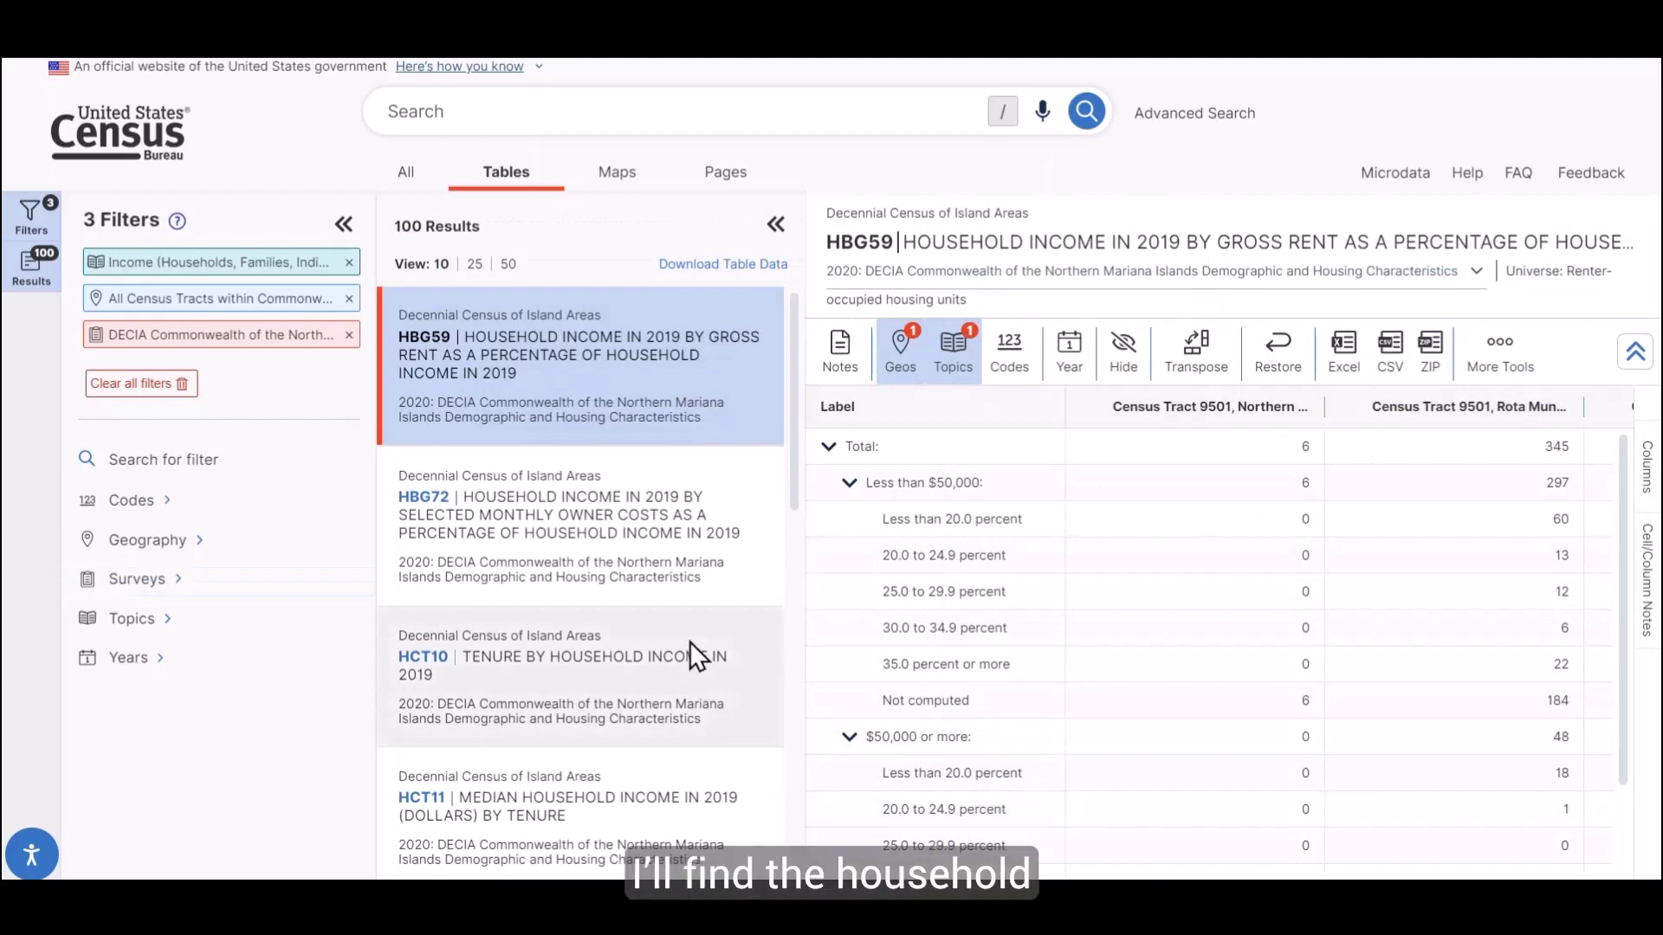
Find table PBG42, Household Income in 2019, in the results and open it
scroll(689, 642, "down", 2)
scroll(687, 643, "down", 10)
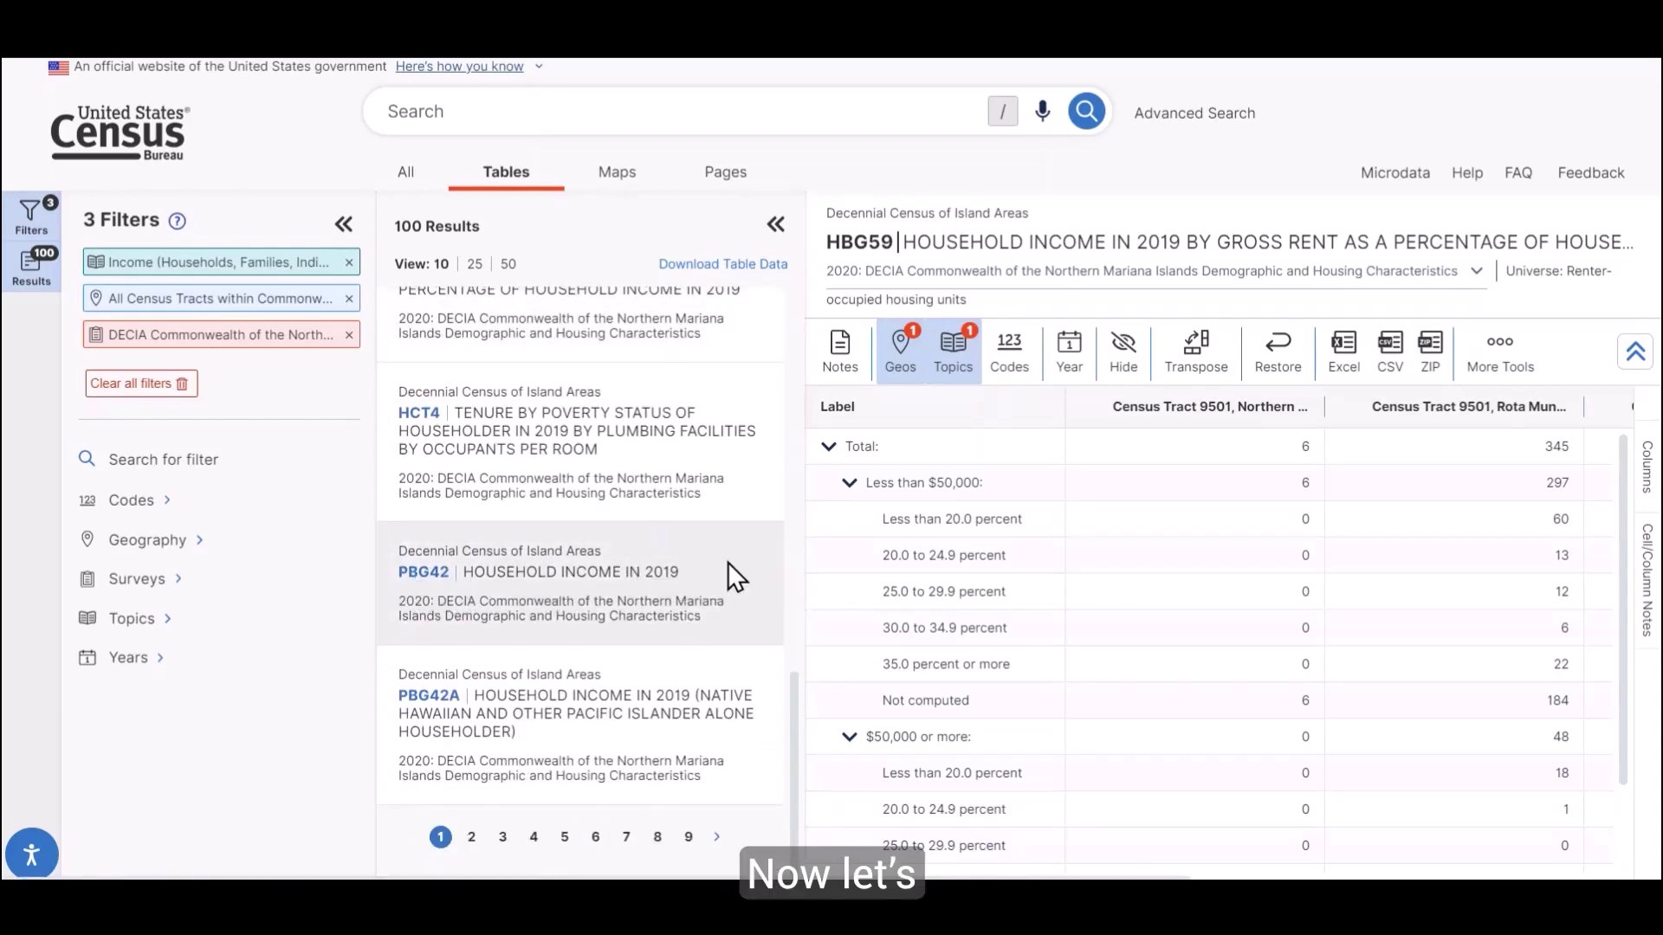
left_click(689, 579)
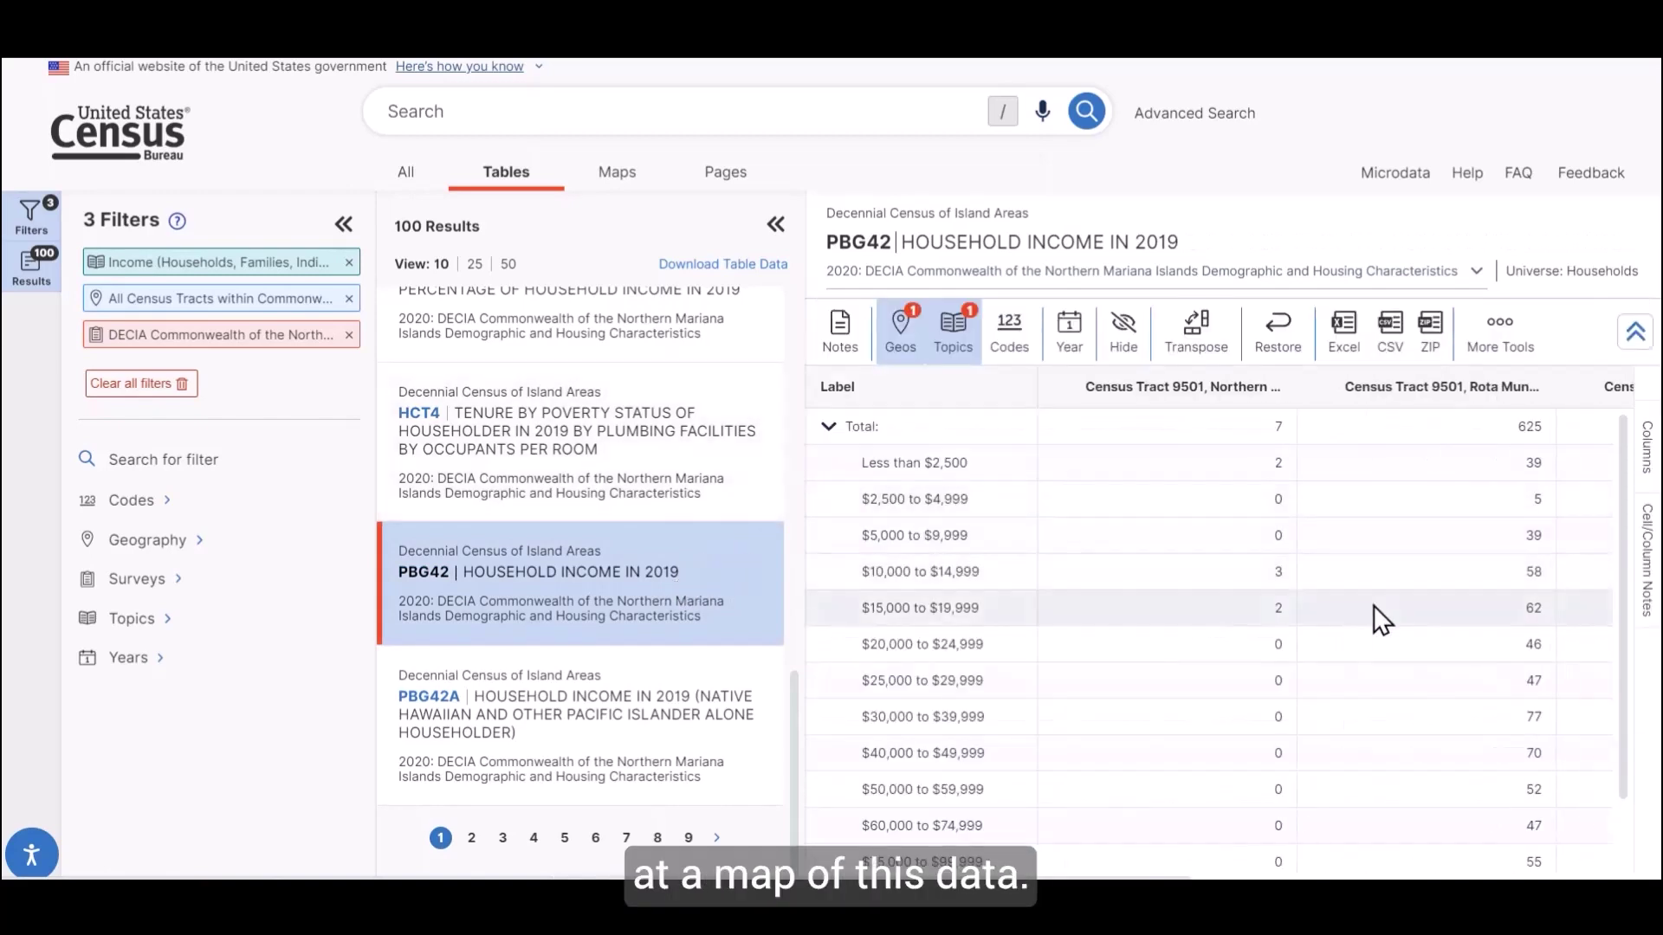
Show the PBG42 household income data on a map and bring the Saipan and Tinian tracts into close view
left_click(776, 226)
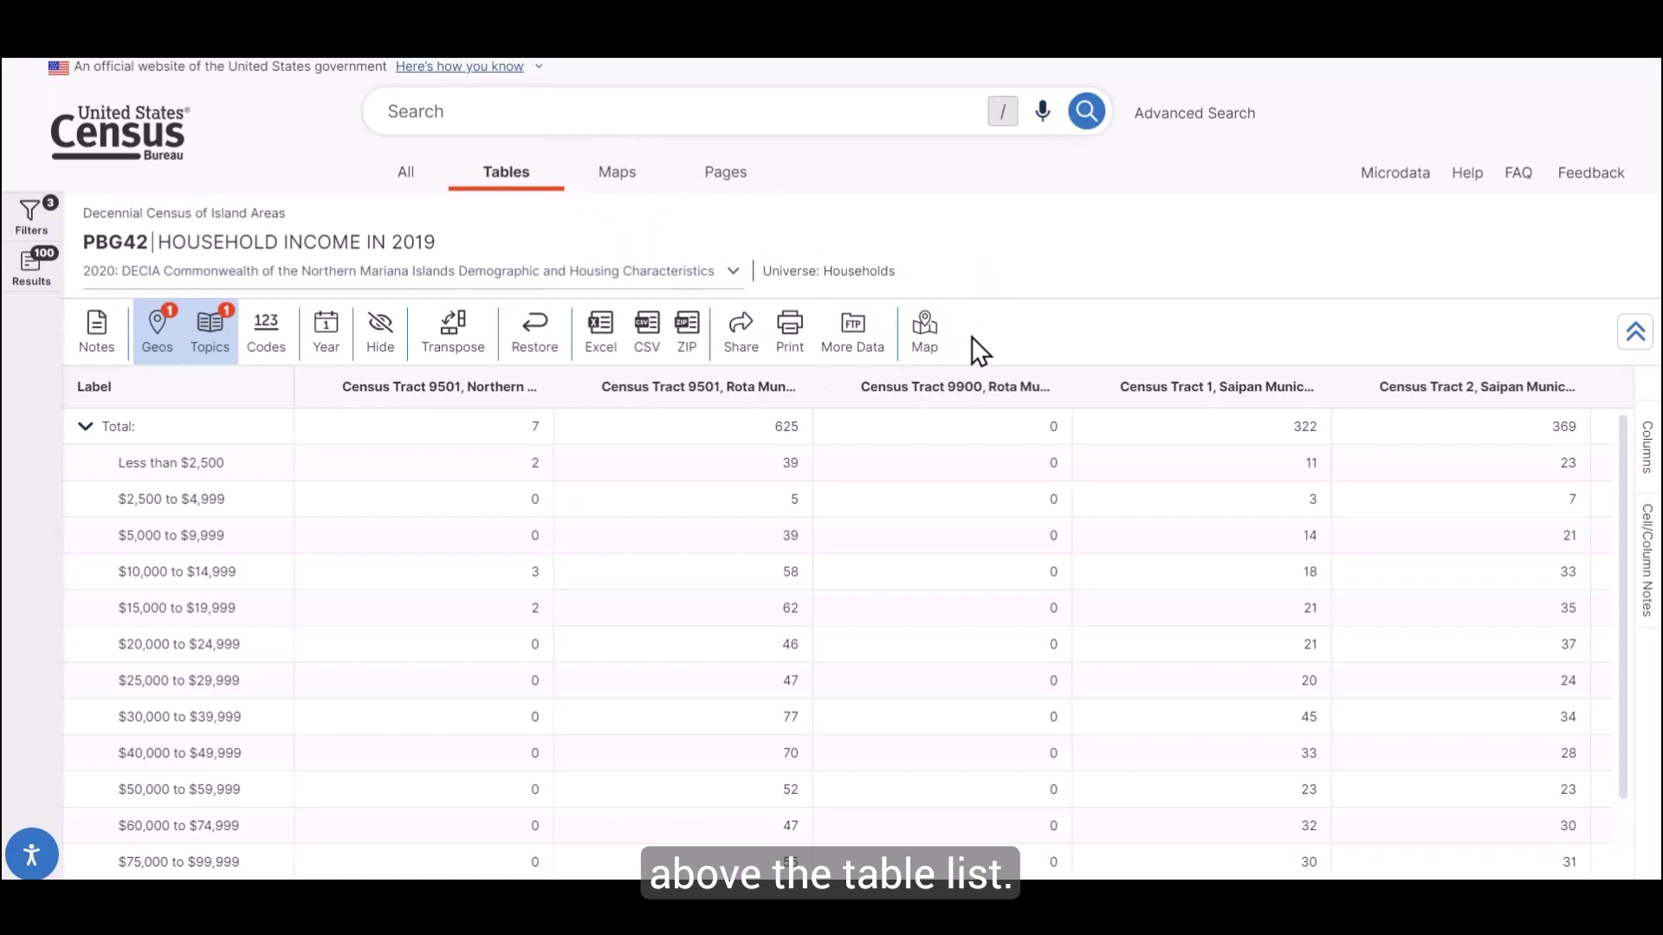
left_click(927, 334)
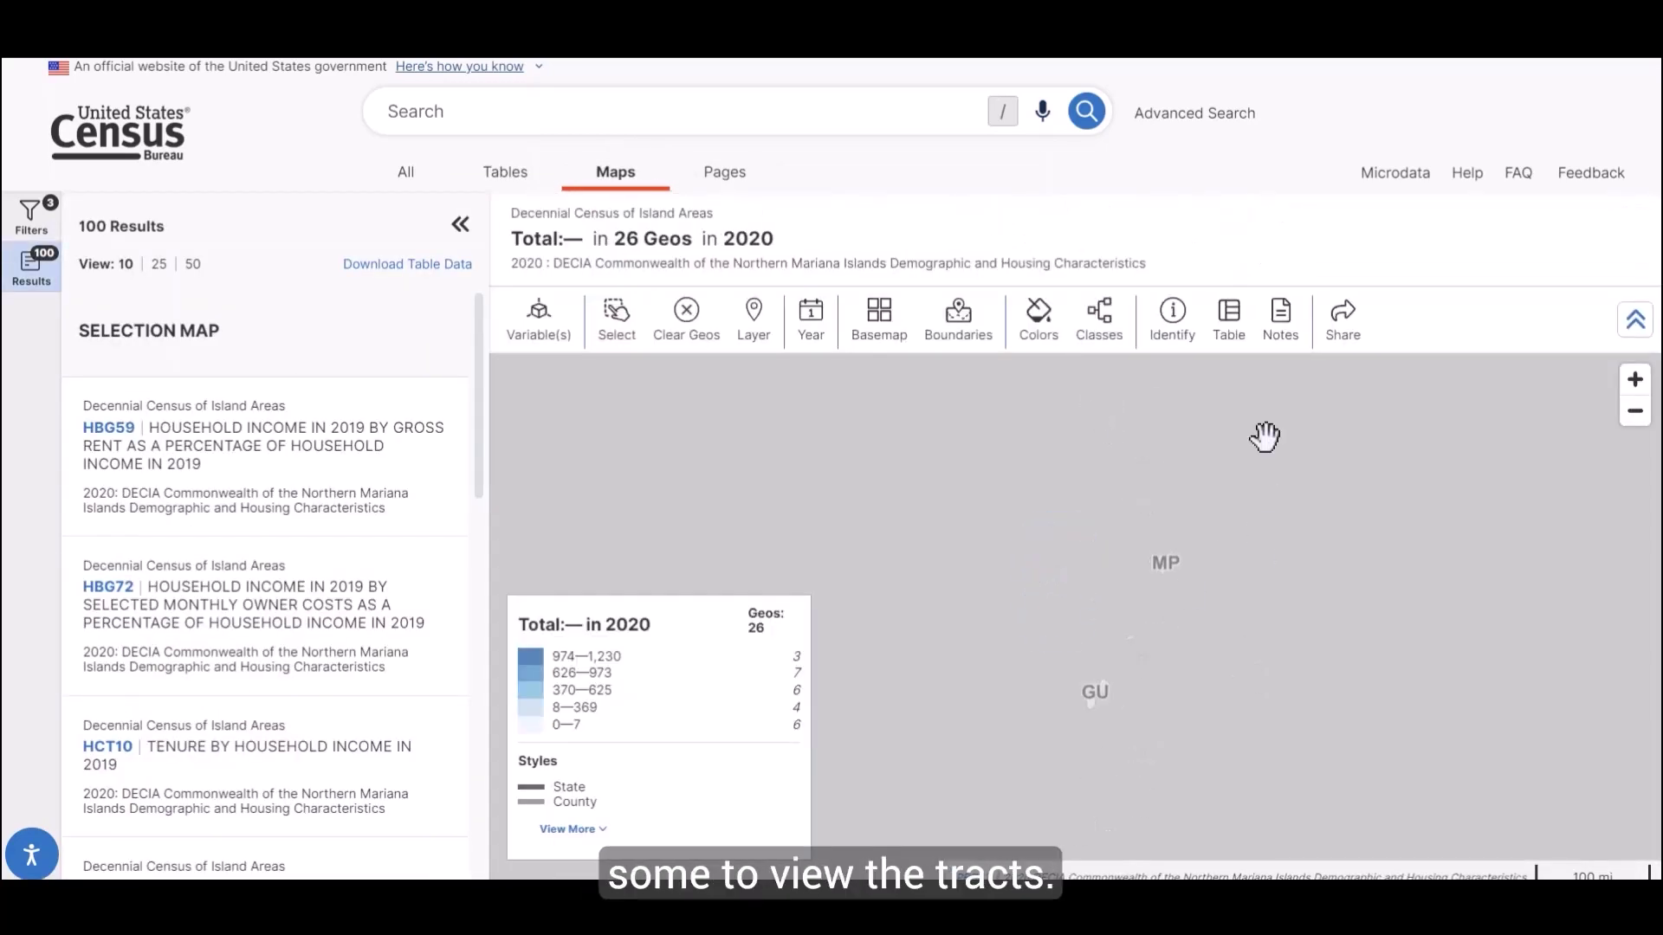
scroll(1144, 520, "up", 3)
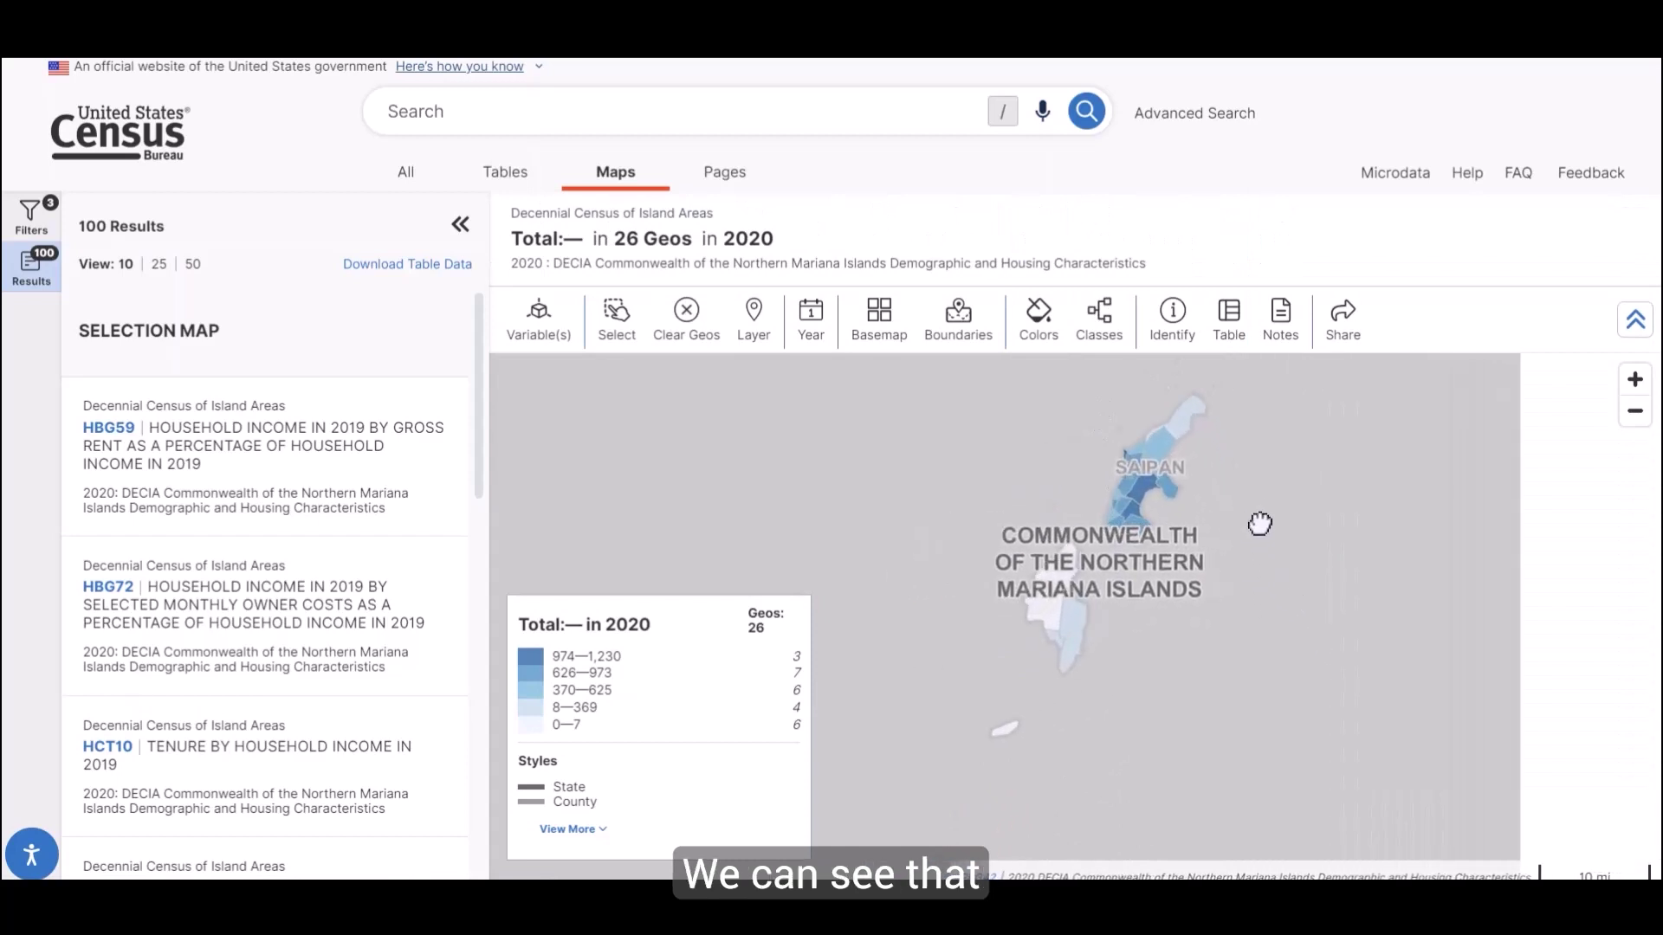
scroll(1277, 587, "up", 2)
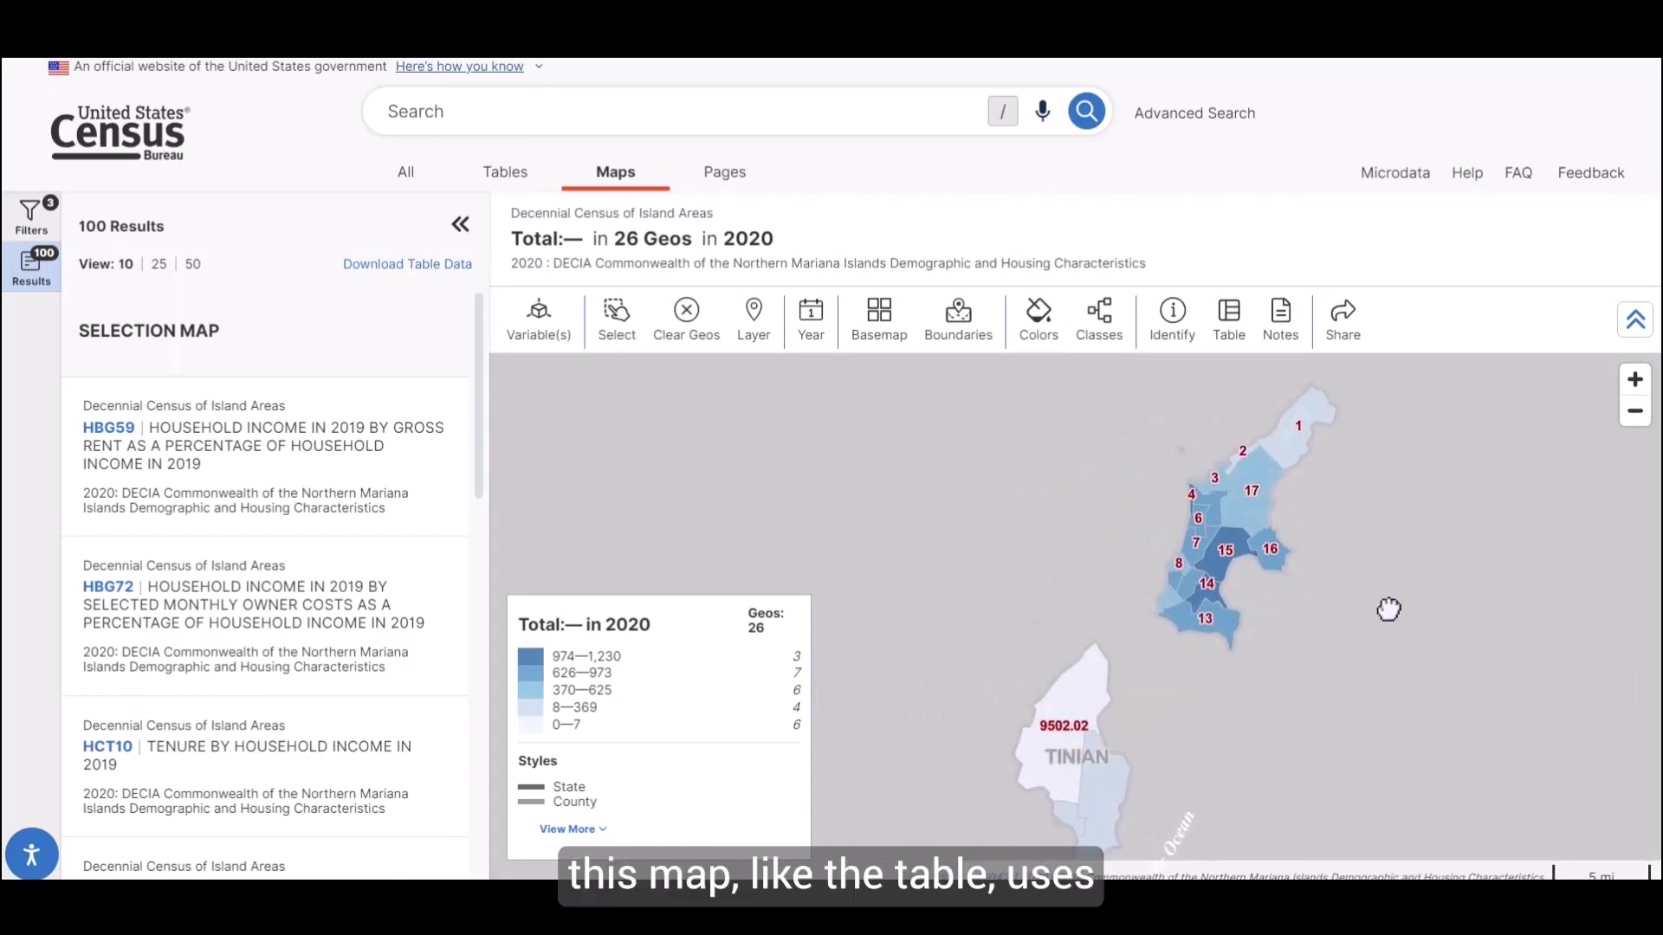
left_click_drag(1389, 610, 1392, 601)
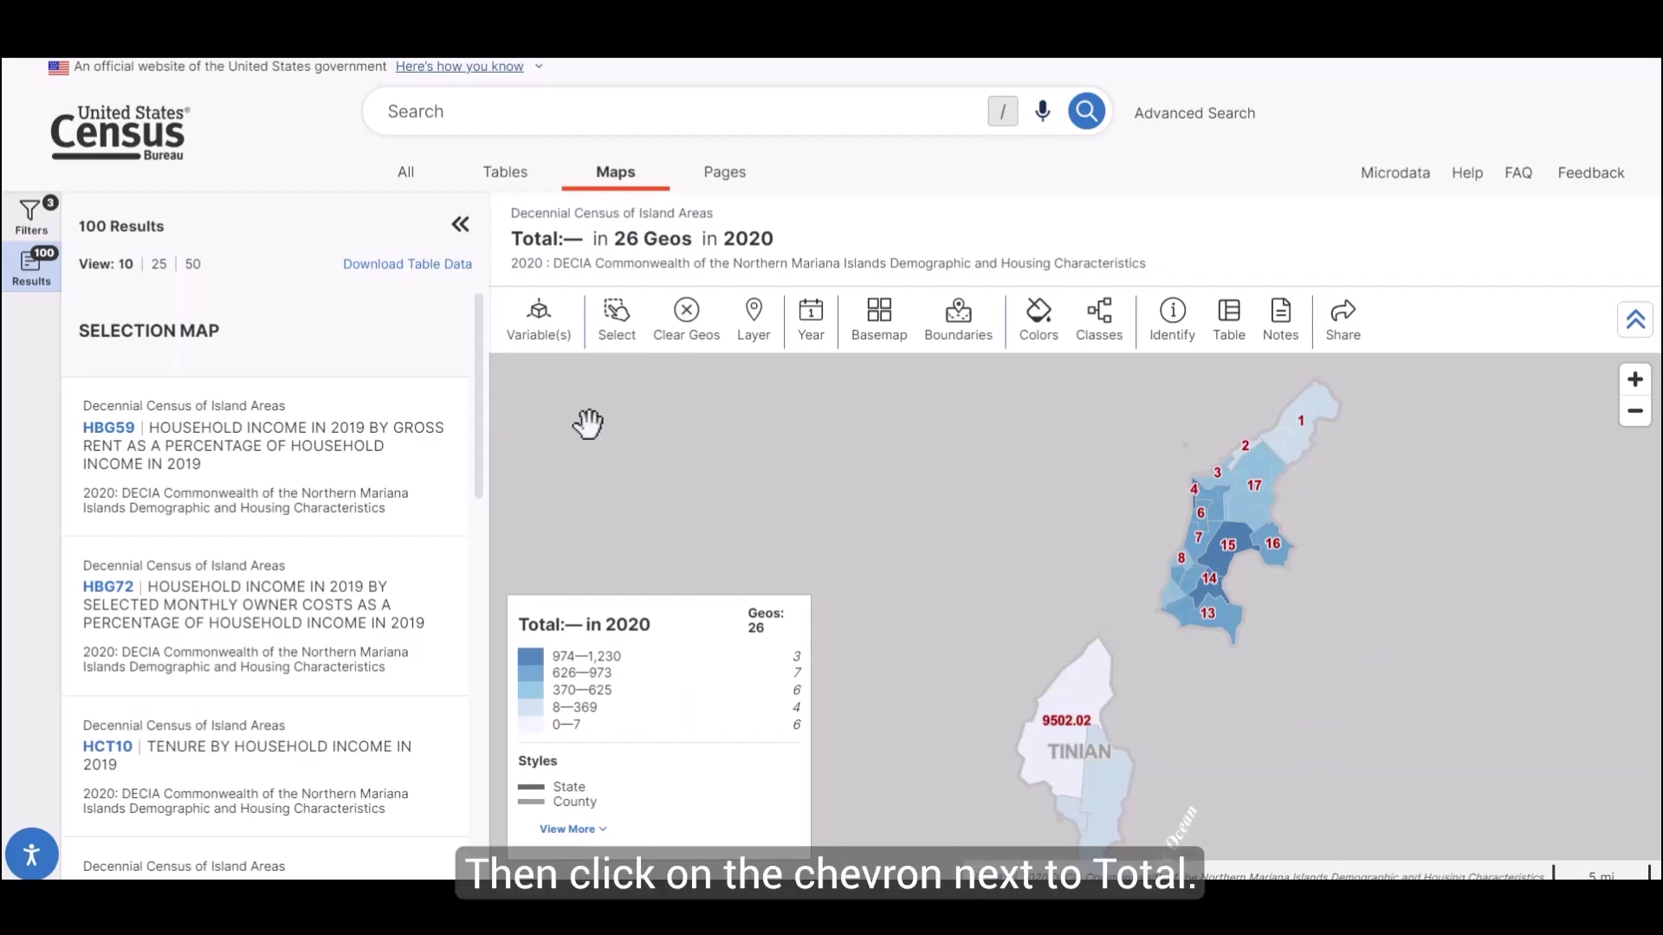
Browse the table lines available as map variables and set the mapped variable to Total $40,000 to $49,999
left_click(535, 343)
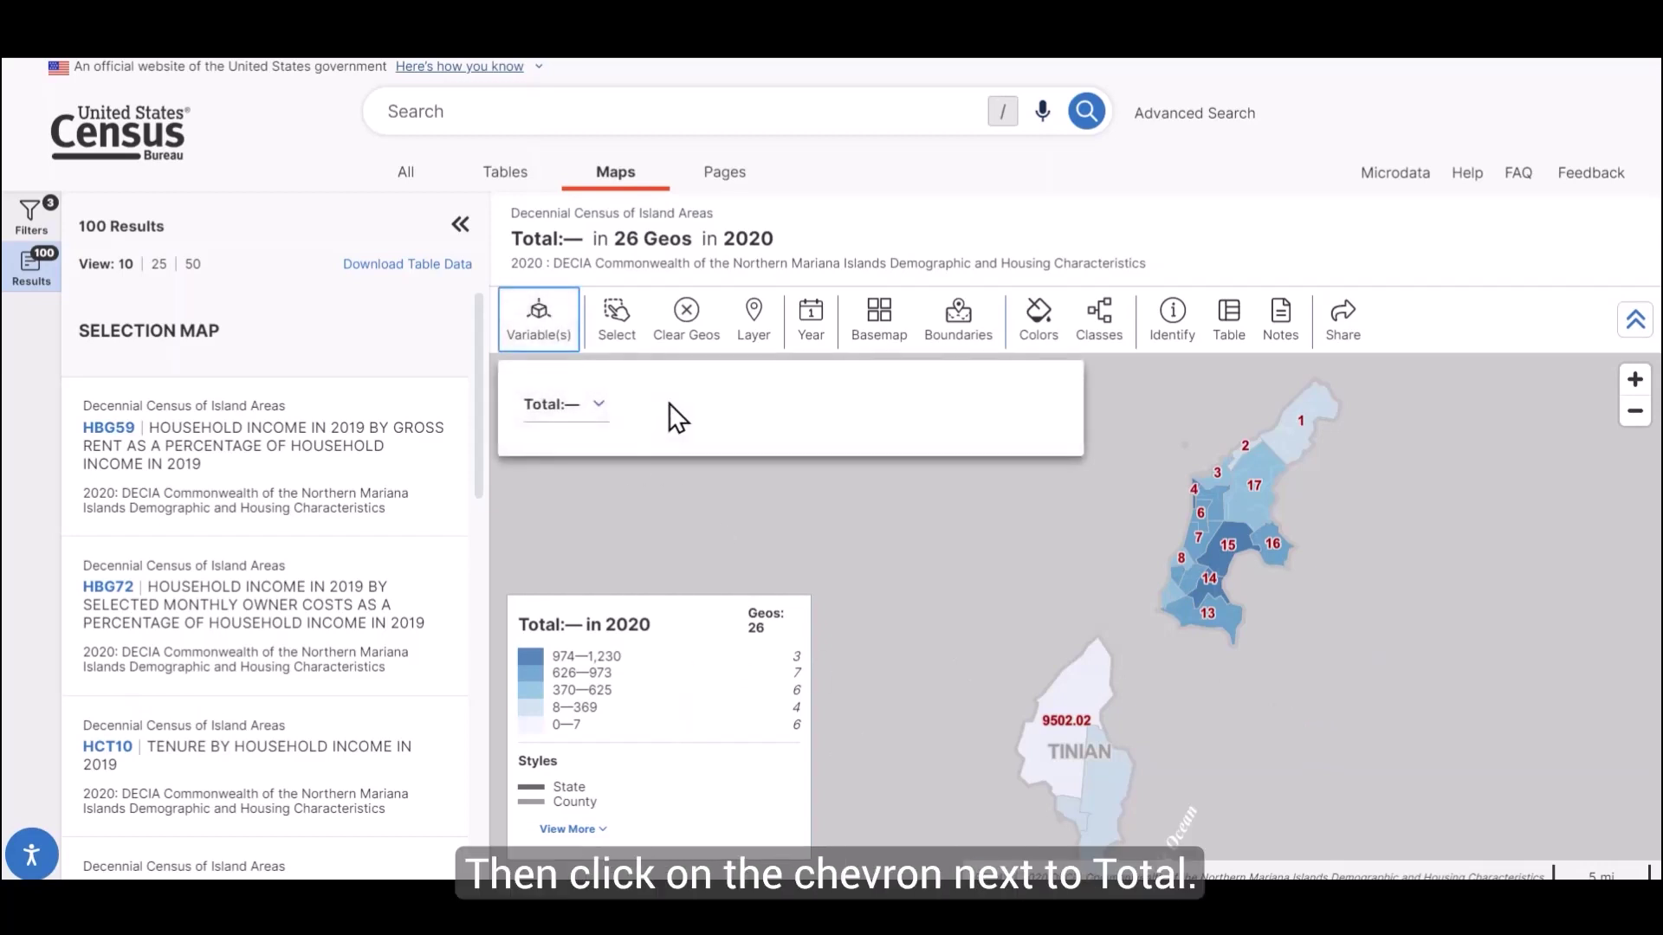
left_click(600, 406)
left_click(601, 407)
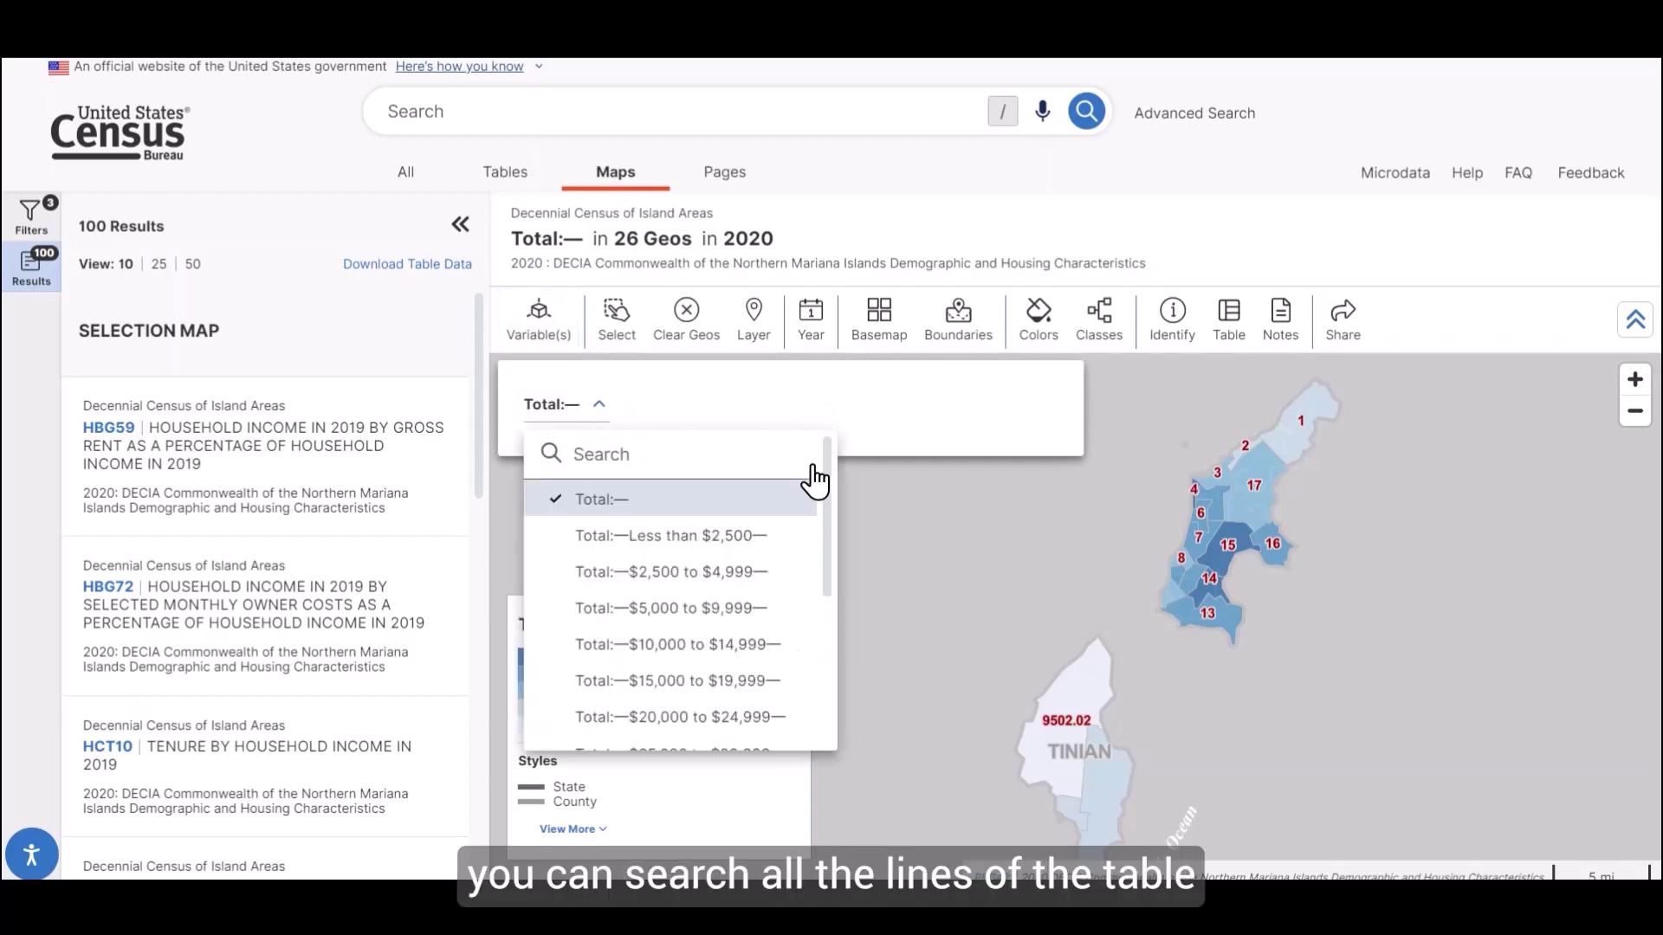
scroll(812, 514, "down", 1)
scroll(812, 515, "up", 1)
scroll(811, 518, "down", 1)
scroll(812, 518, "down", 3)
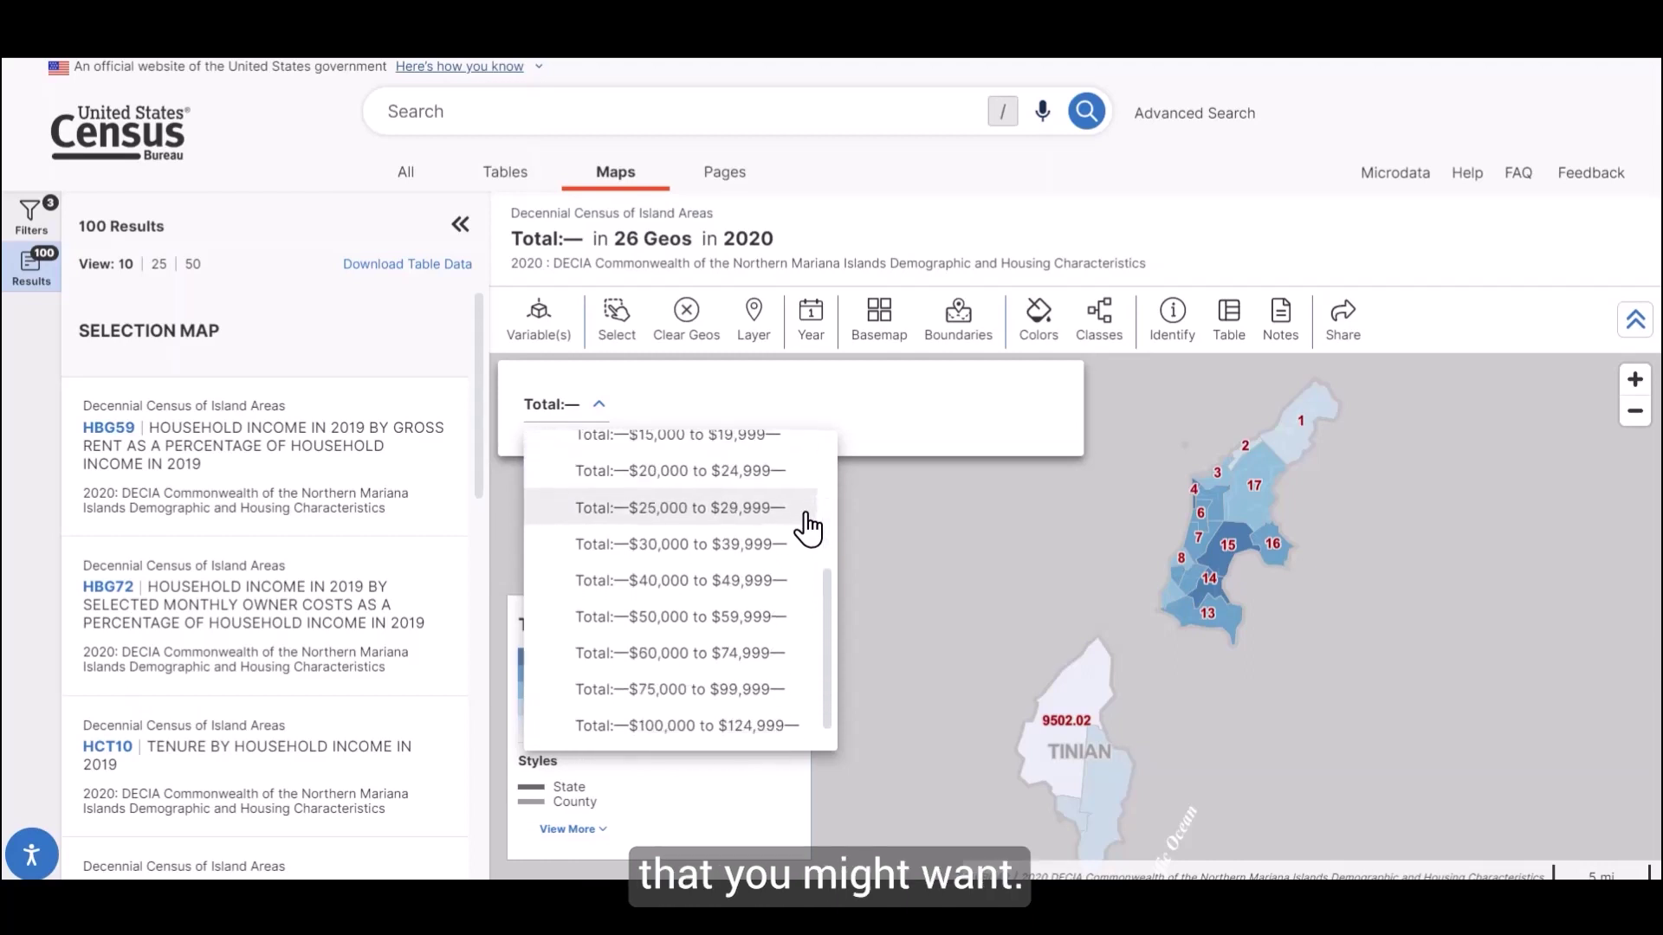
scroll(802, 550, "up", 4)
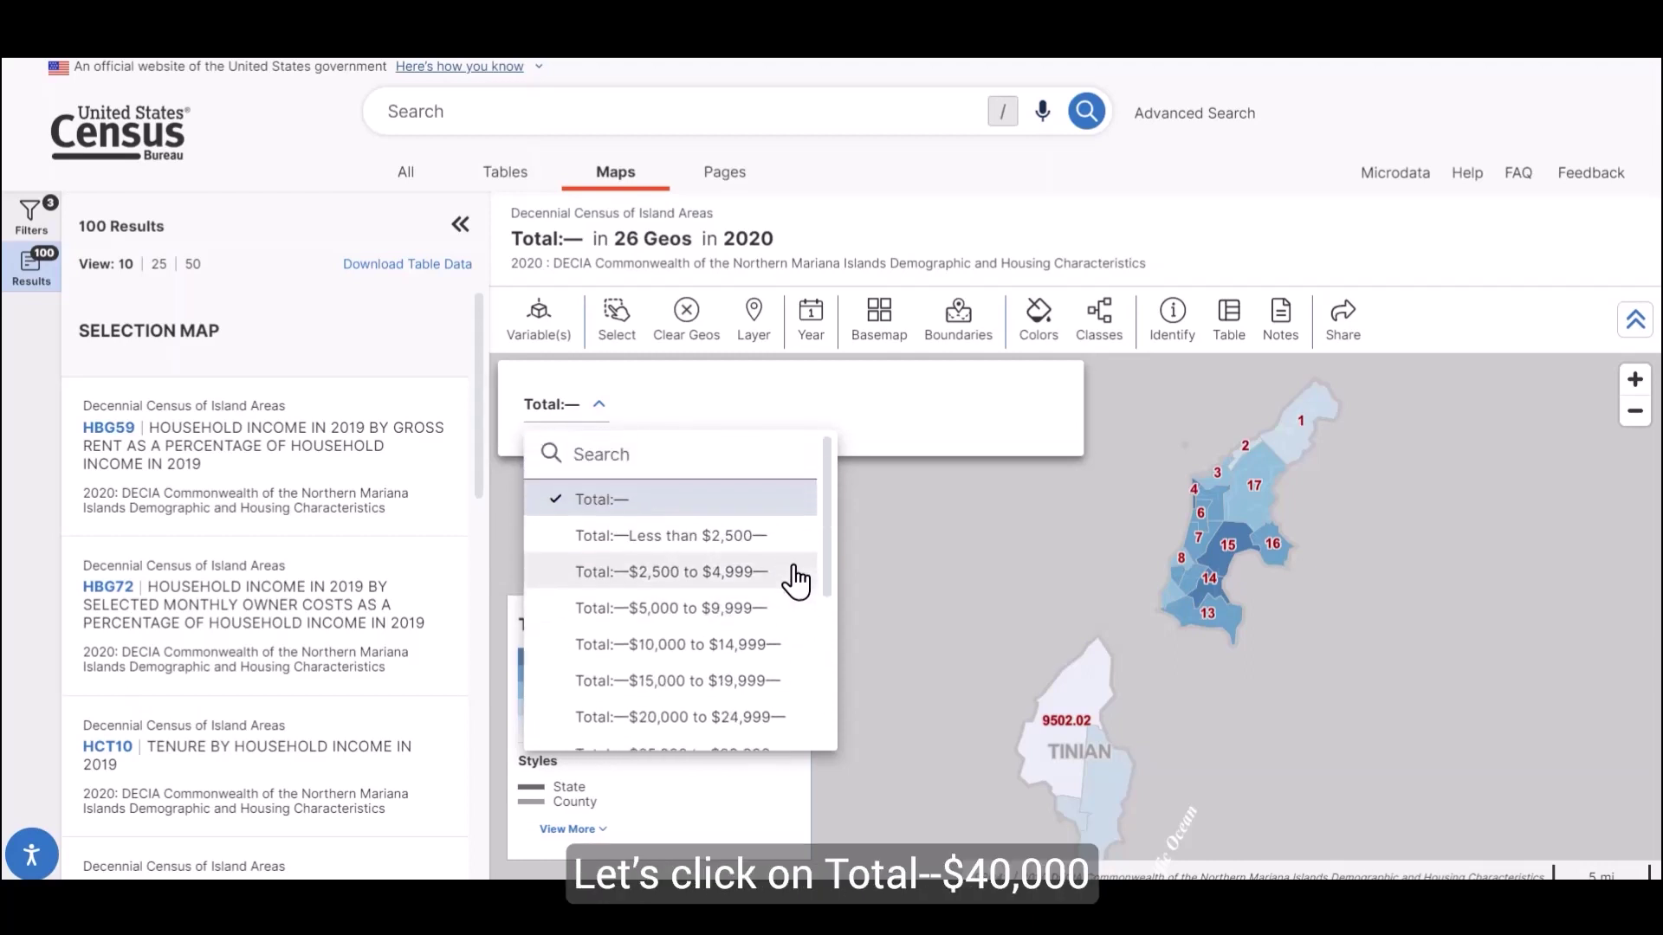
left_click_drag(828, 543, 824, 642)
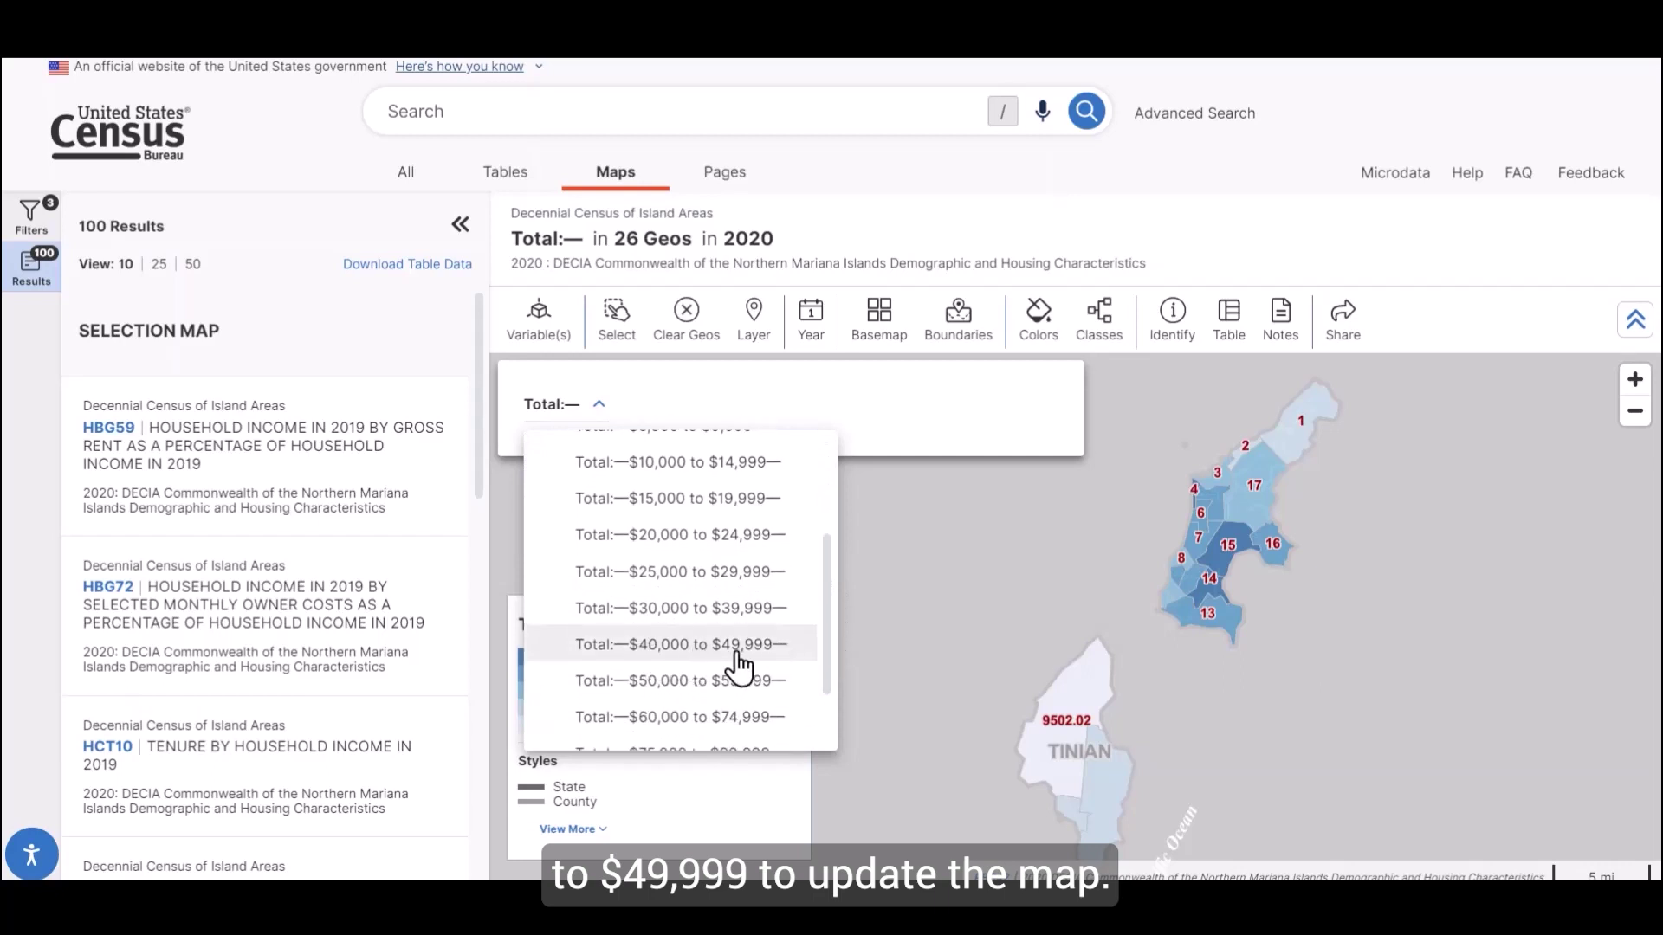
left_click(791, 646)
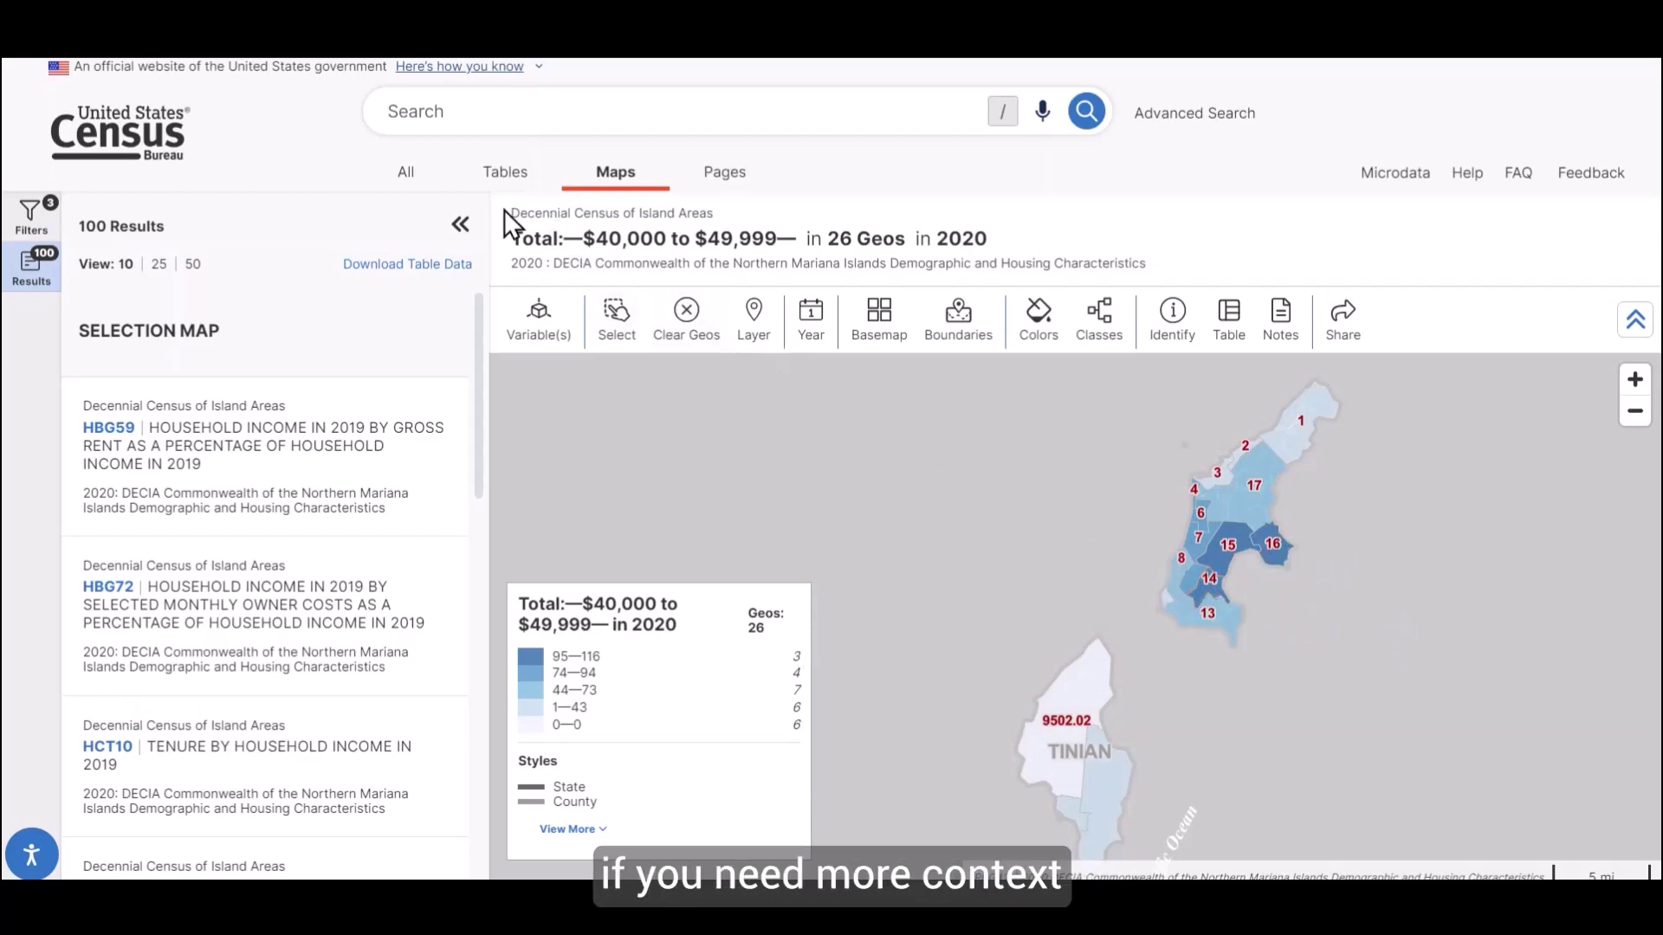
Return from the map to the PBG42 table view
left_click(511, 177)
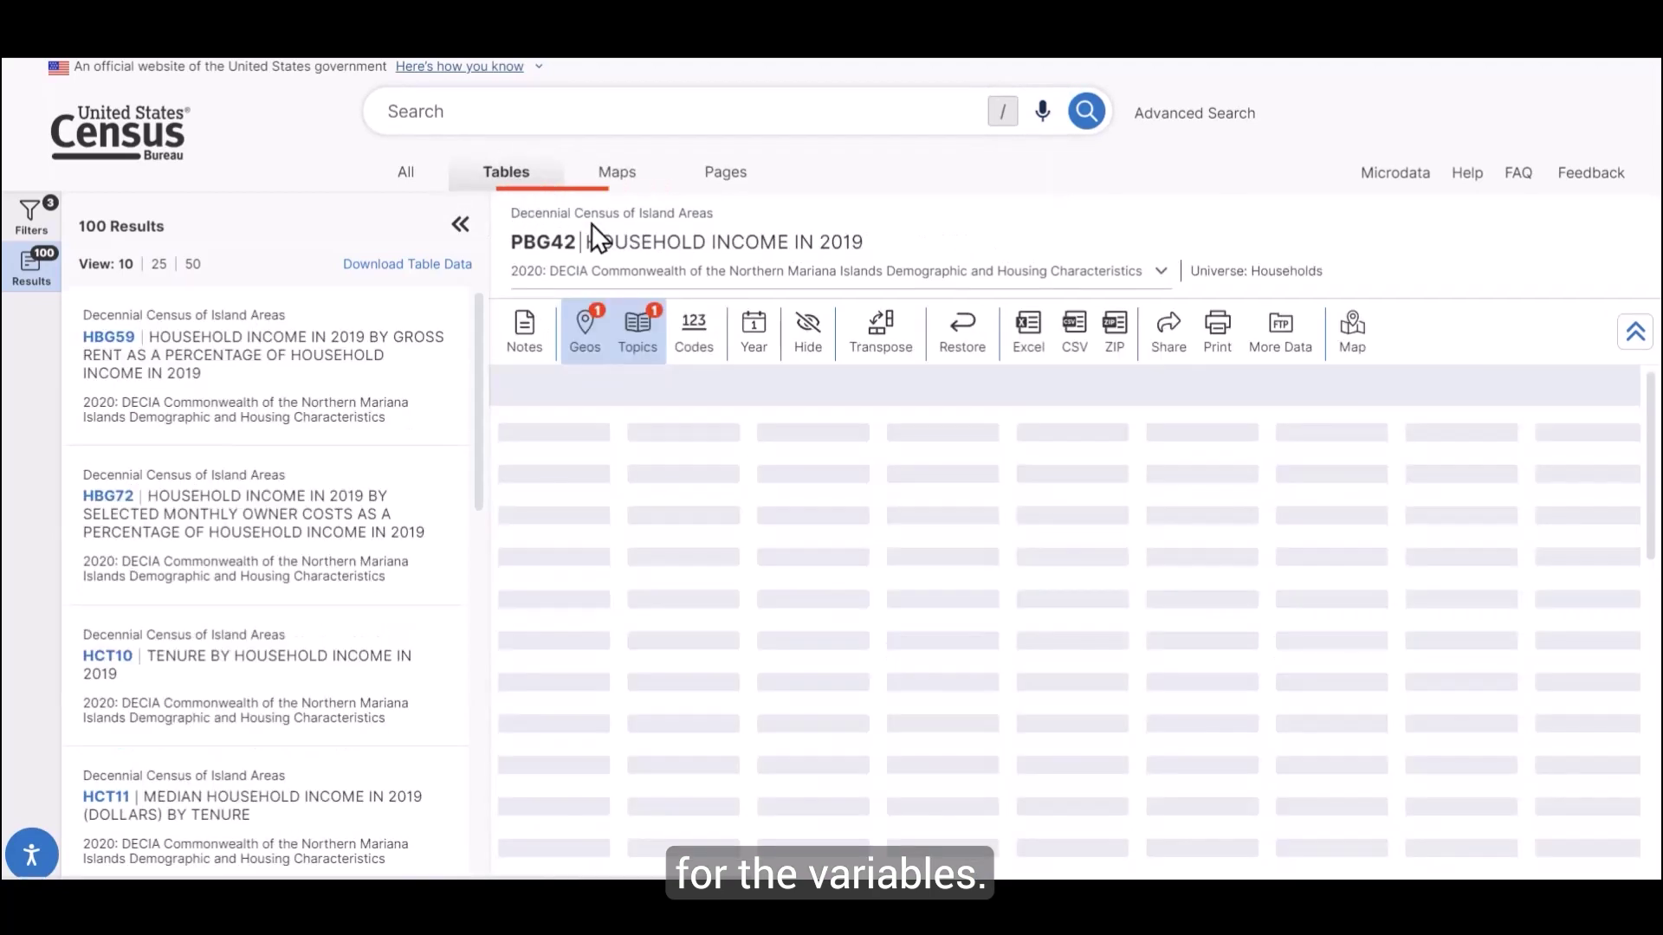